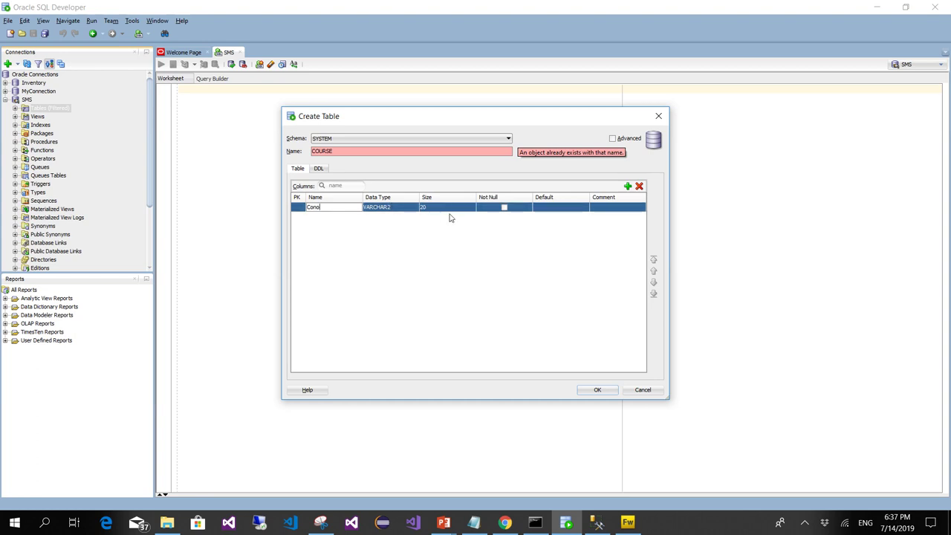
# Step: Set the CONO column's size to 7, check the Project Structure slide, and make CONO the primary key
pyautogui.click(423, 208)
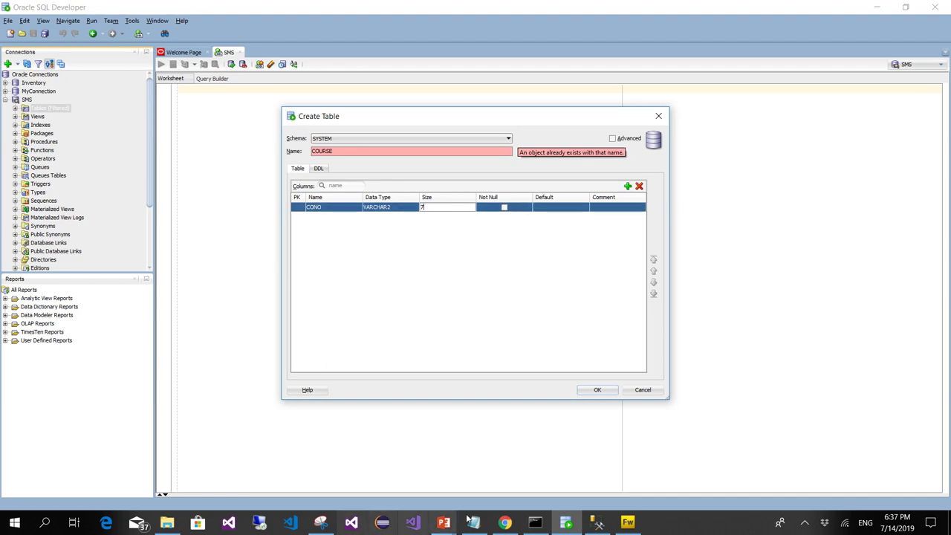
pyautogui.moveTo(443, 522)
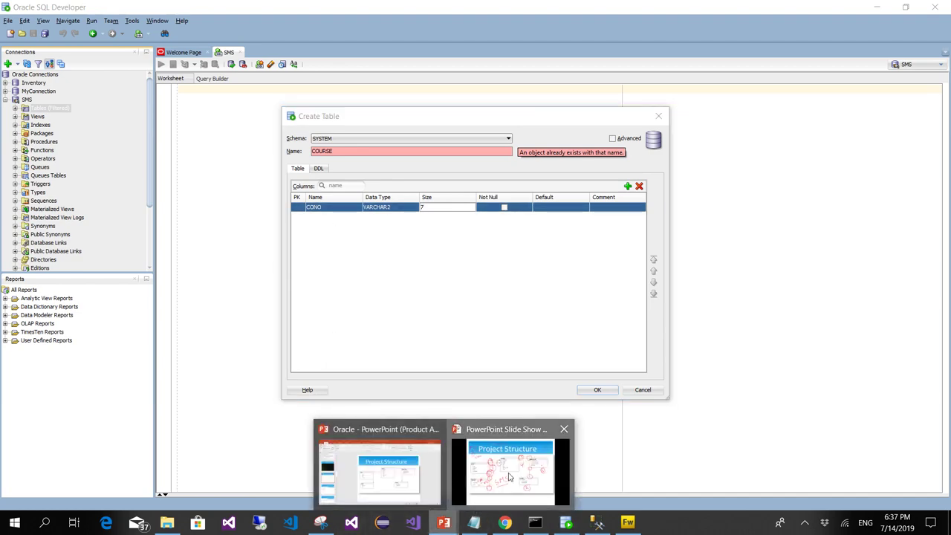
pyautogui.click(475, 480)
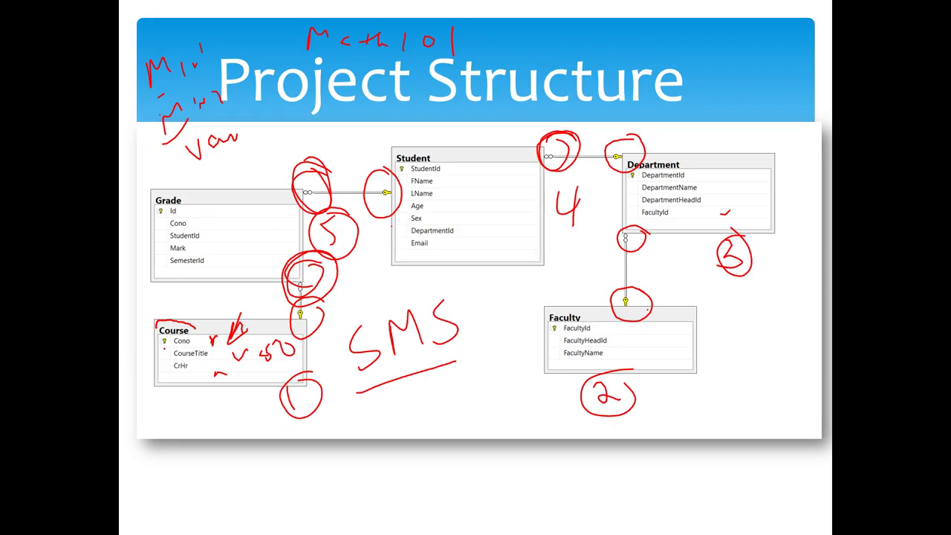
pyautogui.hotkey('alt', 'Tab')
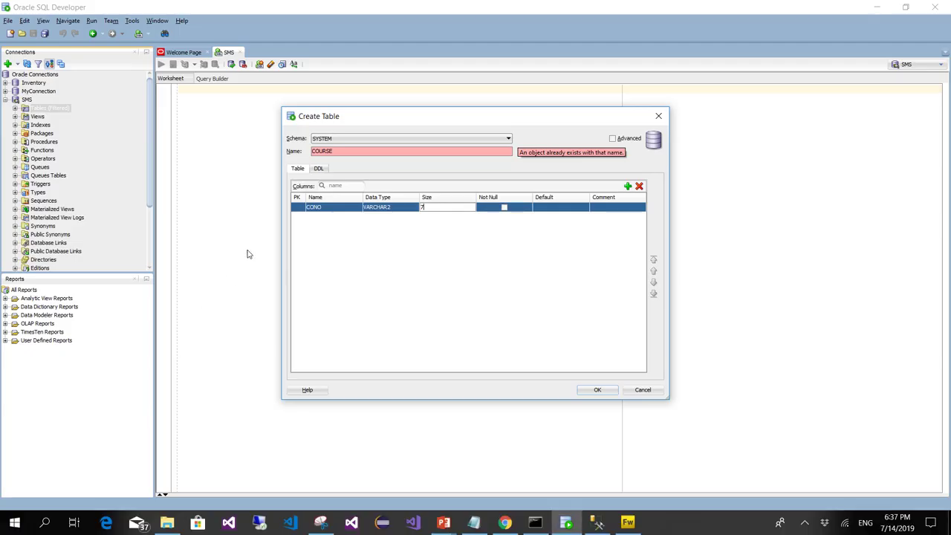
pyautogui.click(298, 208)
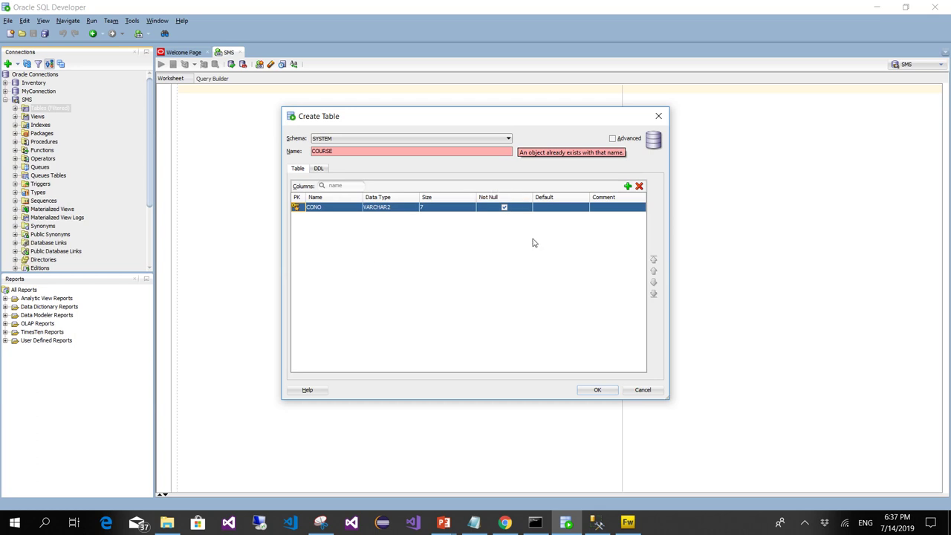
# Step: Add a COTITLE column of type VARCHAR2 with size 50 to the new table
pyautogui.click(628, 186)
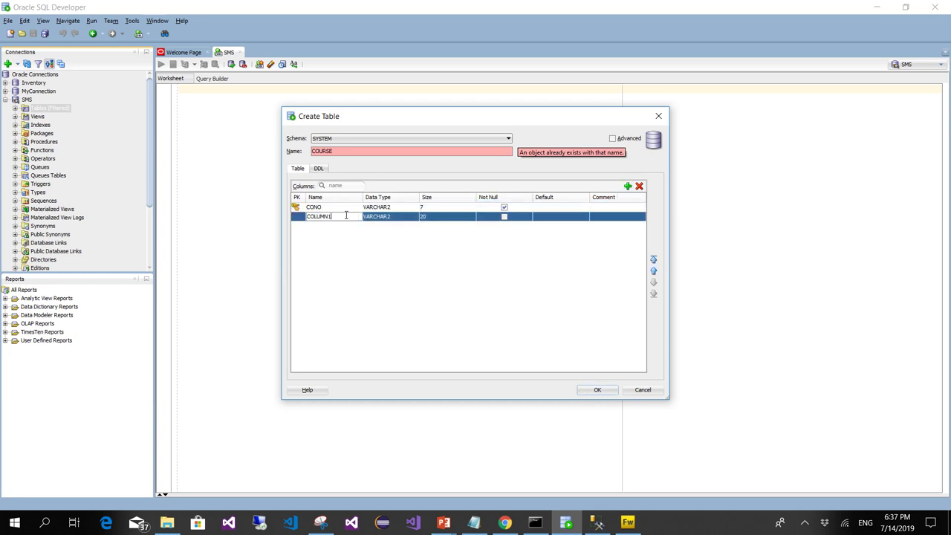
pyautogui.write('CoTitle')
pyautogui.click(386, 217)
pyautogui.click(414, 216)
pyautogui.click(433, 216)
pyautogui.moveTo(437, 216); pyautogui.dragTo(407, 219)
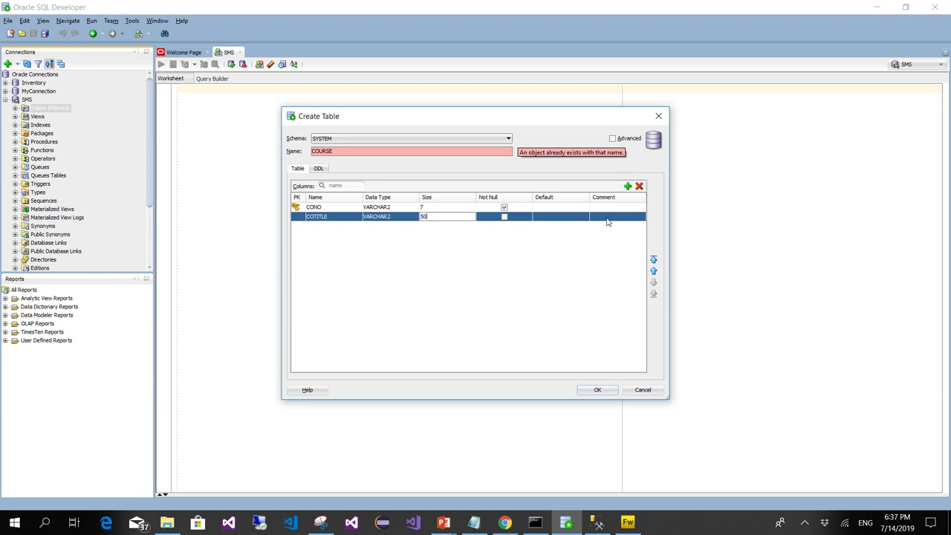
# Step: Add a CRHR column with data type NUMBER to the new table
pyautogui.click(628, 186)
pyautogui.click(329, 226)
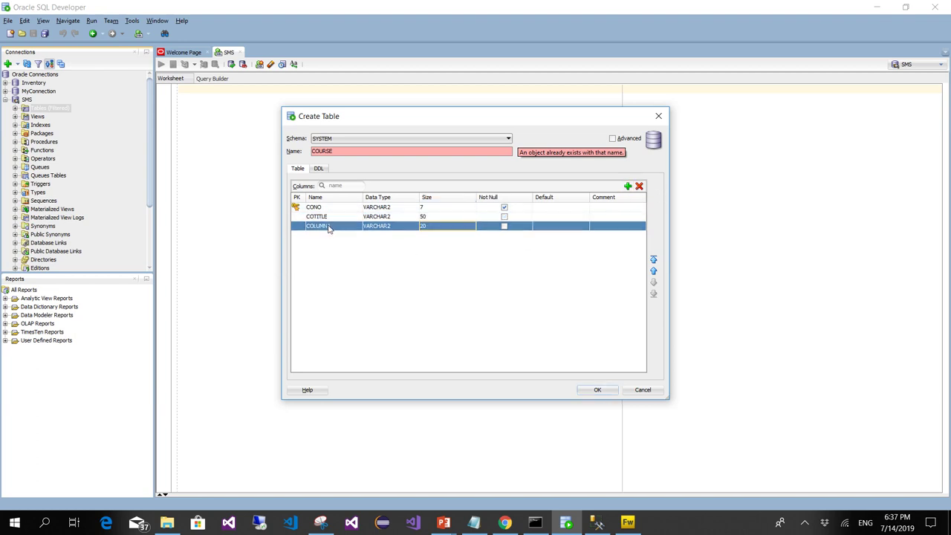
pyautogui.moveTo(338, 226); pyautogui.dragTo(274, 228)
pyautogui.write('CR')
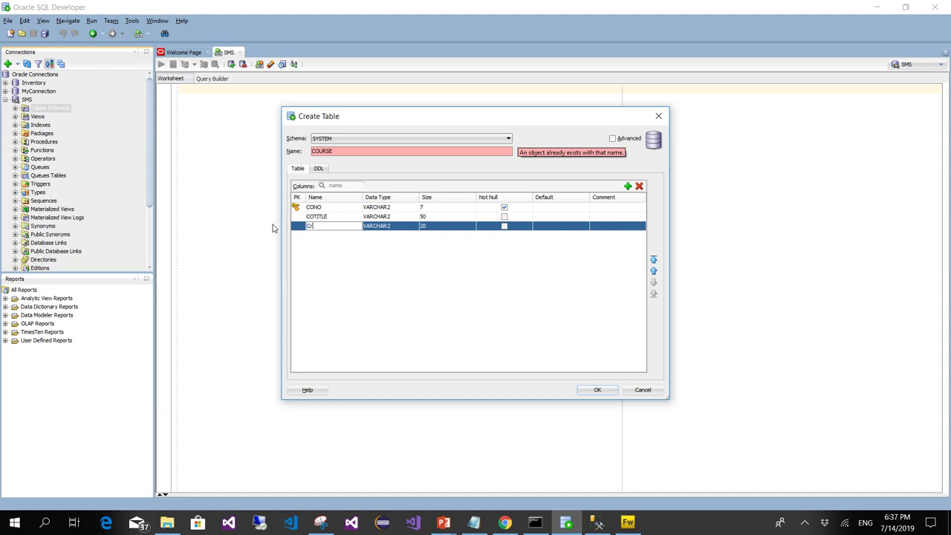
pyautogui.write('HR')
pyautogui.click(397, 225)
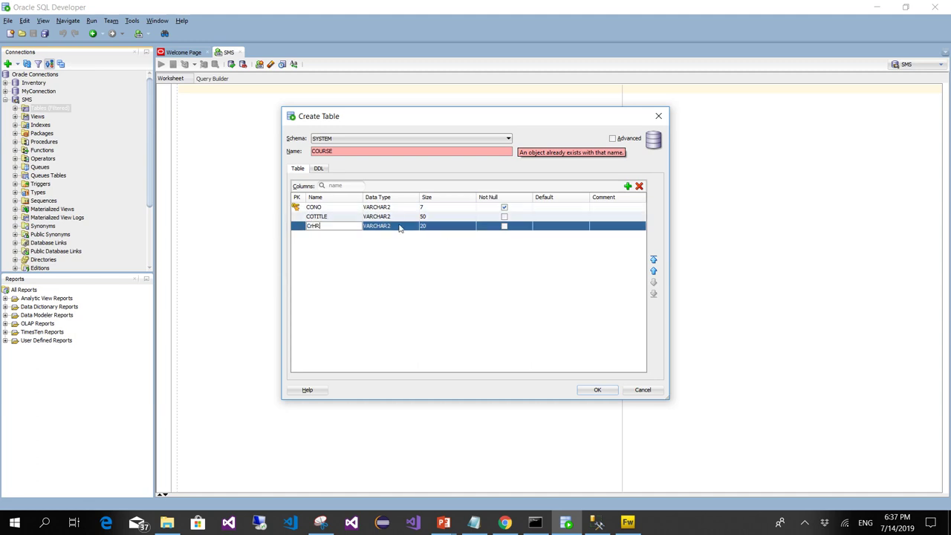
pyautogui.click(401, 226)
pyautogui.click(403, 244)
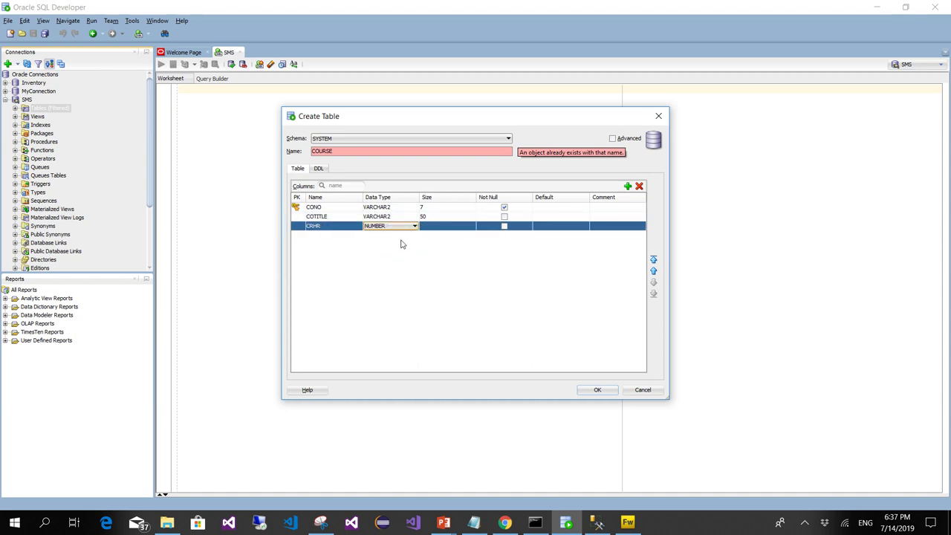
# Step: Try to create the COURSE table and look through the available schemas, keeping SYSTEM
pyautogui.click(599, 393)
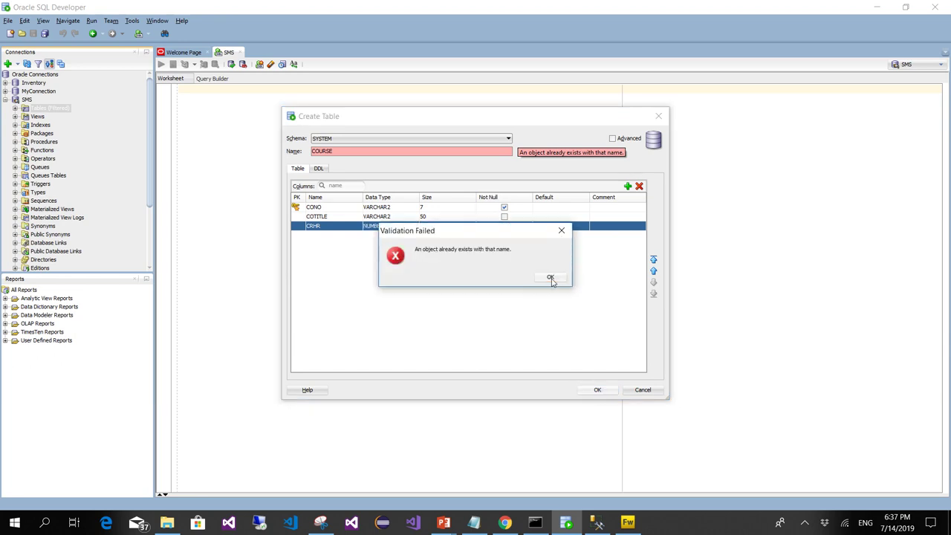
pyautogui.click(550, 278)
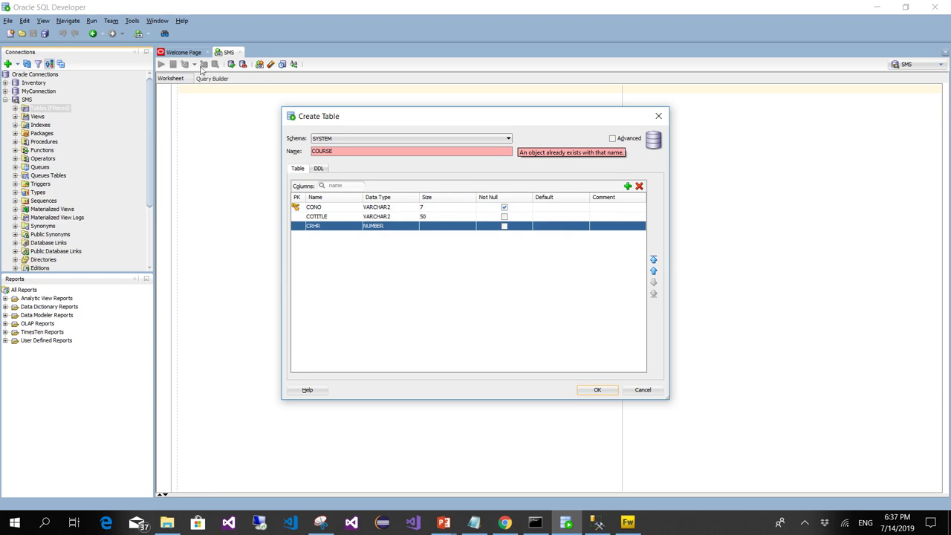
pyautogui.click(355, 141)
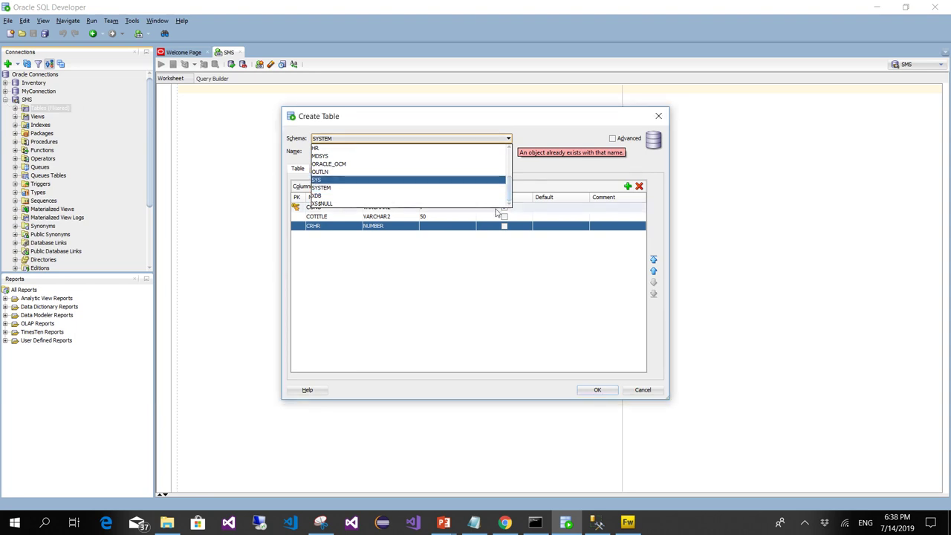
pyautogui.click(543, 172)
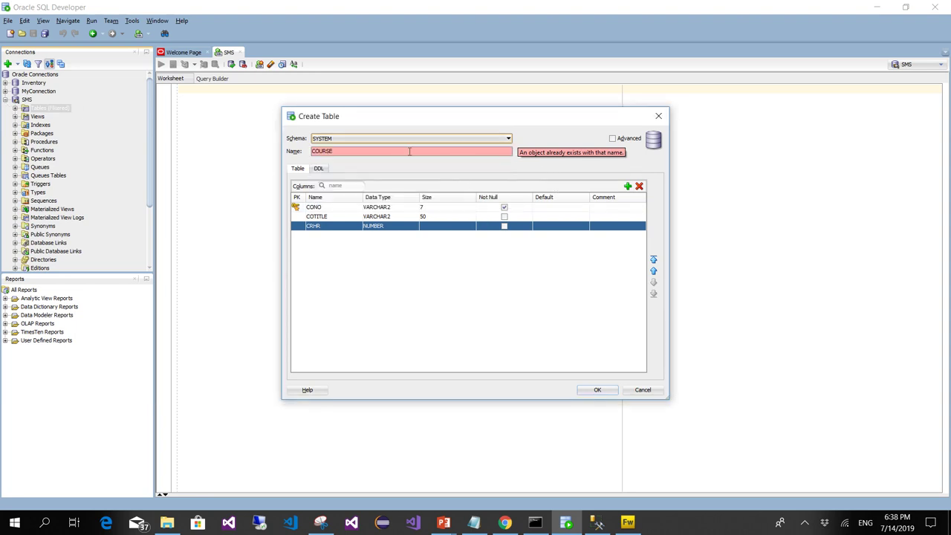
# Step: Rename the new table COURSES and try to create it
pyautogui.click(338, 150)
pyautogui.write('s')
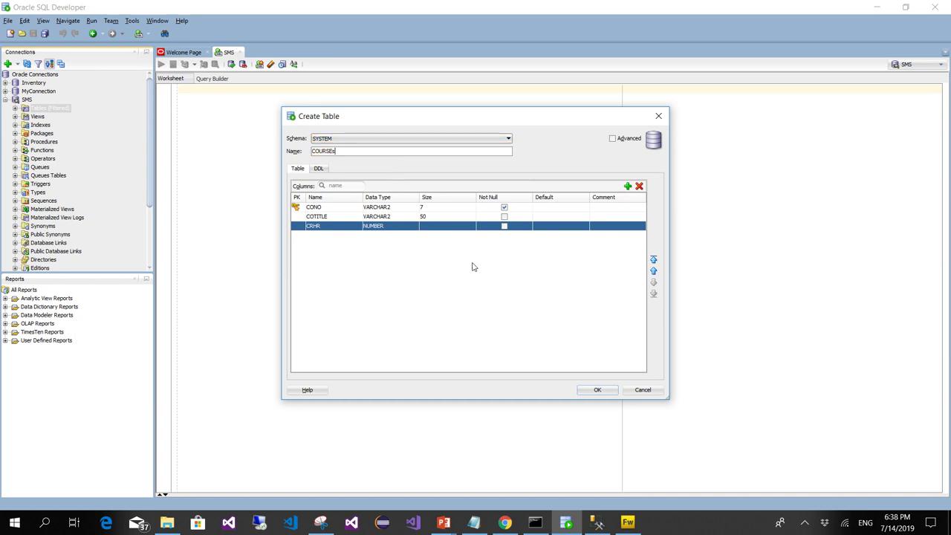
pyautogui.write('S')
pyautogui.click(598, 391)
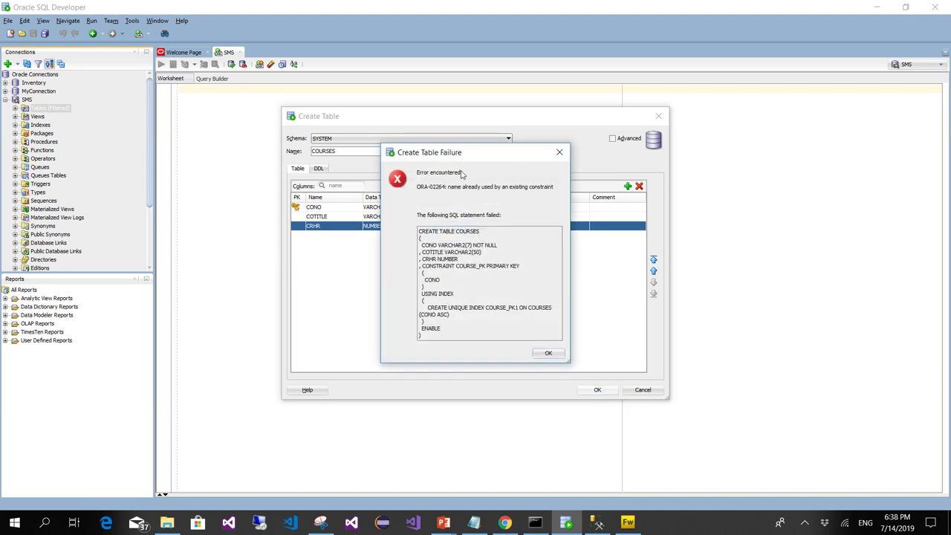
pyautogui.click(546, 353)
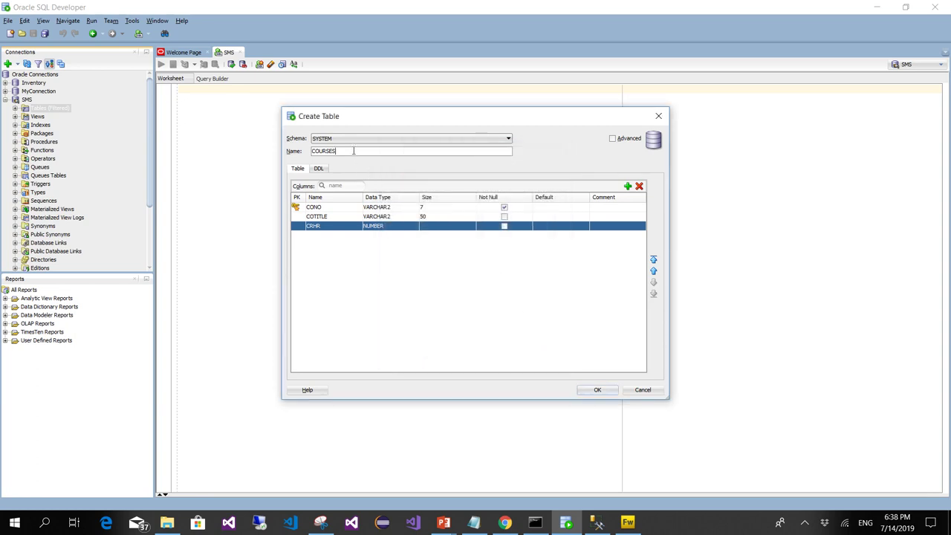
# Step: Try once more to create the COURSES table, and discard the table definition
pyautogui.click(599, 390)
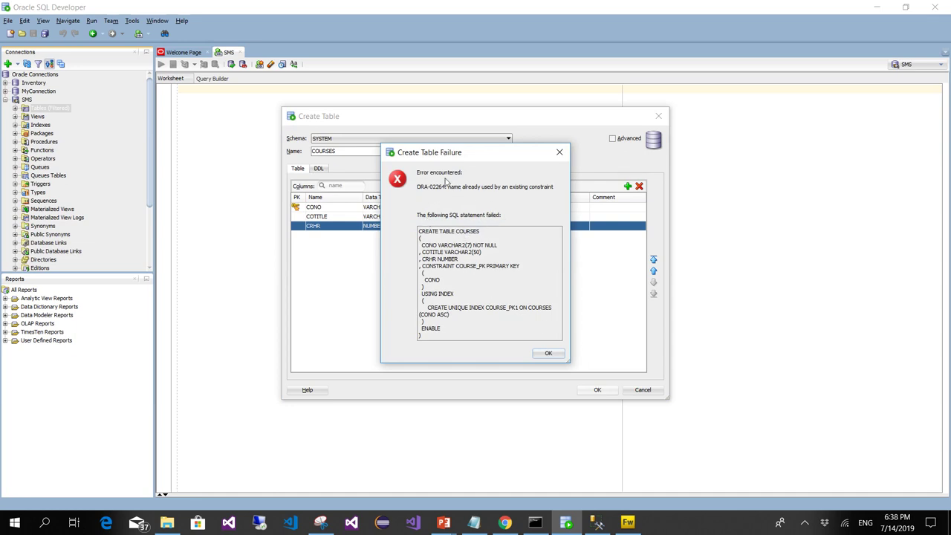
pyautogui.click(554, 356)
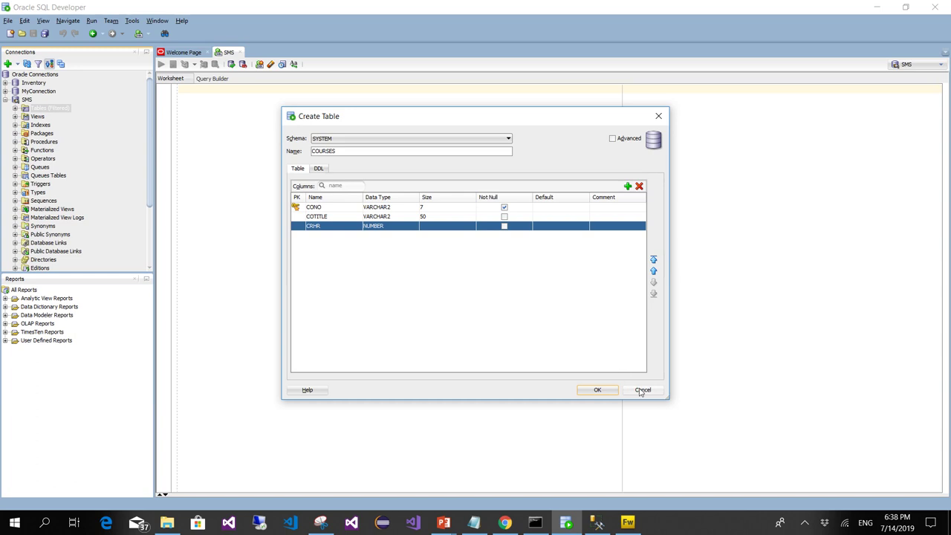
pyautogui.click(642, 390)
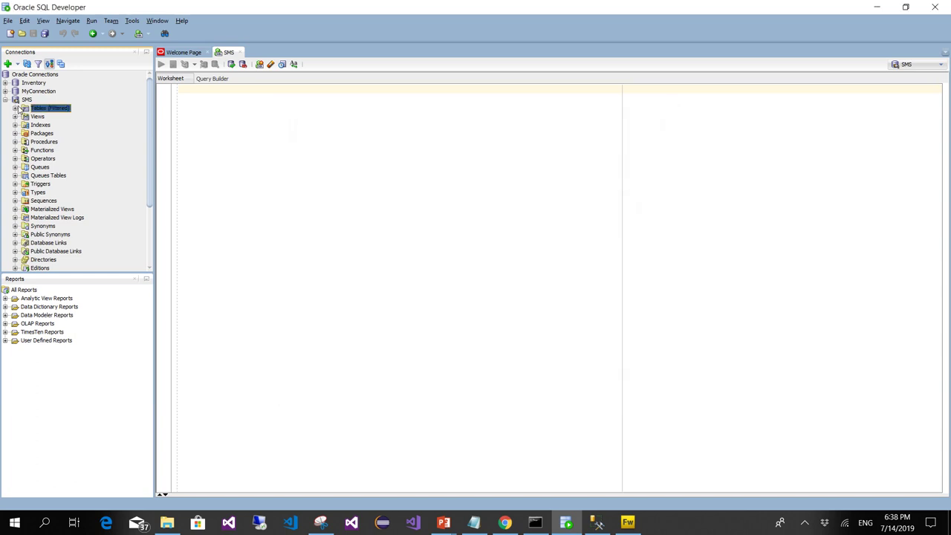
# Step: Refresh the SMS connection's table list and look through its existing tables
pyautogui.click(15, 109)
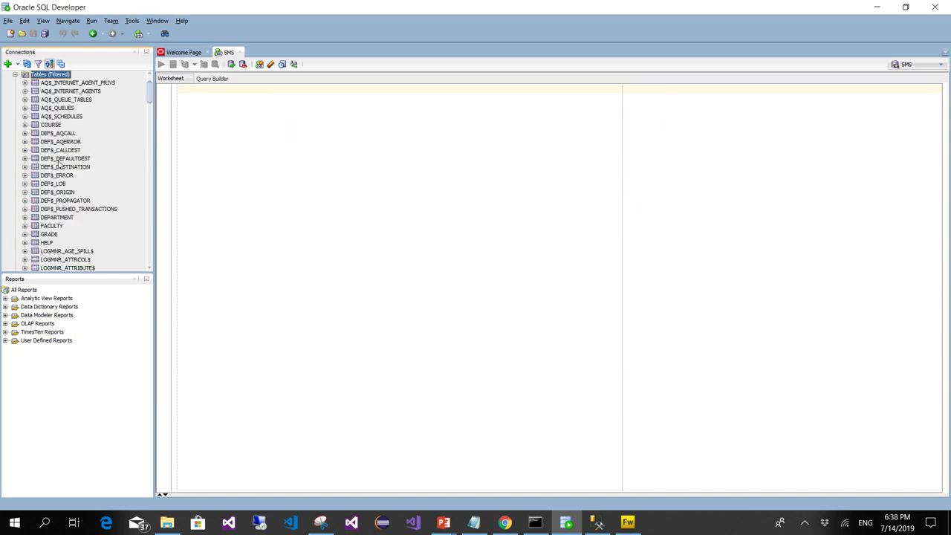
pyautogui.scroll(-8, 58, 167)
pyautogui.scroll(8, 58, 165)
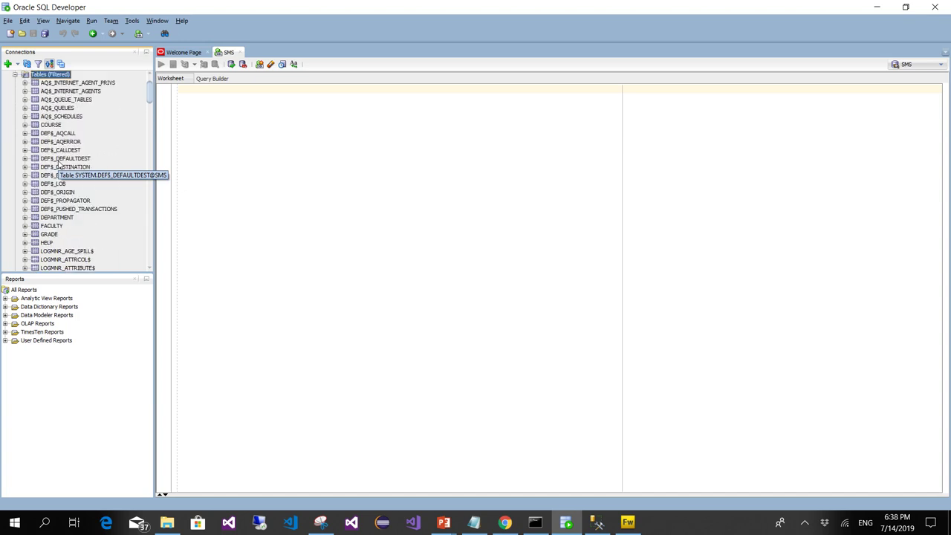
pyautogui.rightClick(50, 78)
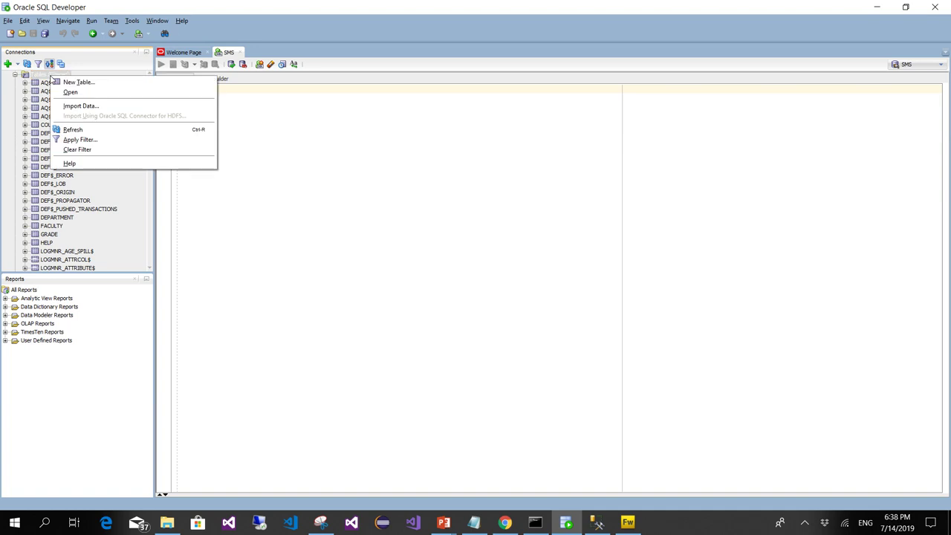
pyautogui.click(81, 131)
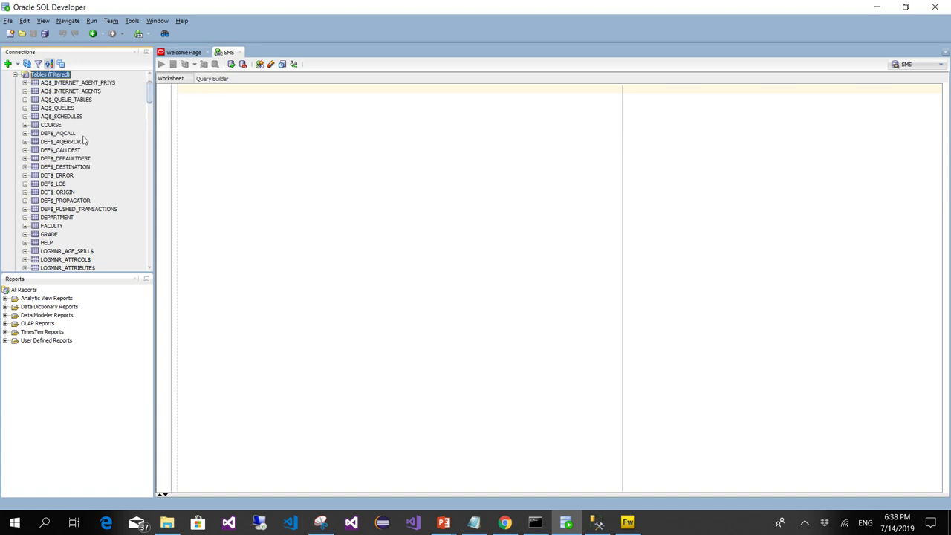
pyautogui.scroll(1, 84, 140)
pyautogui.scroll(-2, 84, 141)
pyautogui.scroll(1, 84, 141)
pyautogui.scroll(-2, 84, 140)
# Step: Examine the FACULTY table's columns, close its view, and check which operations the table offers
pyautogui.click(48, 186)
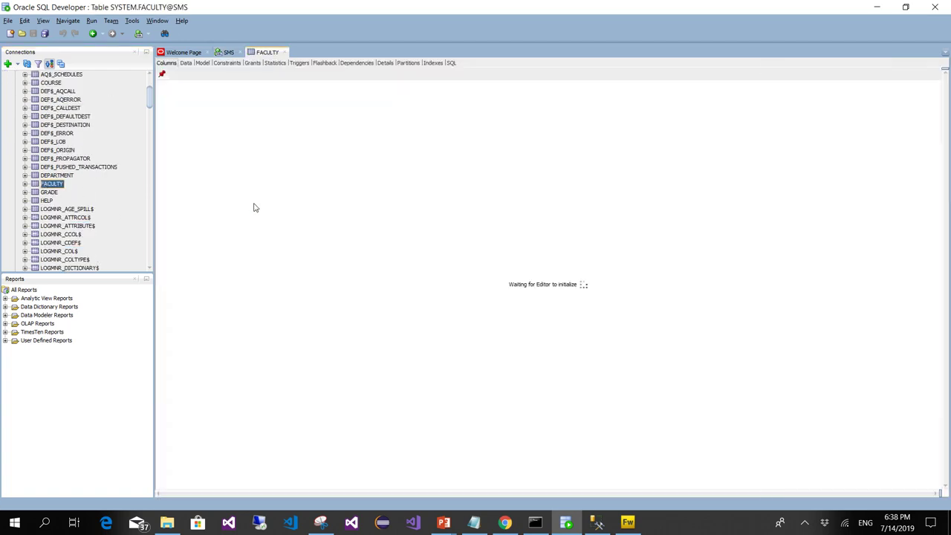
pyautogui.rightClick(44, 191)
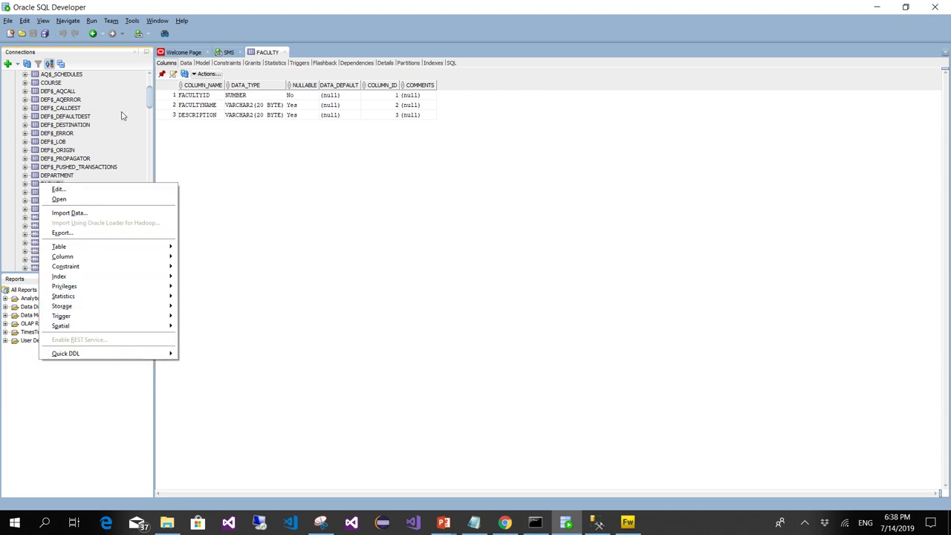
pyautogui.click(285, 54)
pyautogui.click(285, 53)
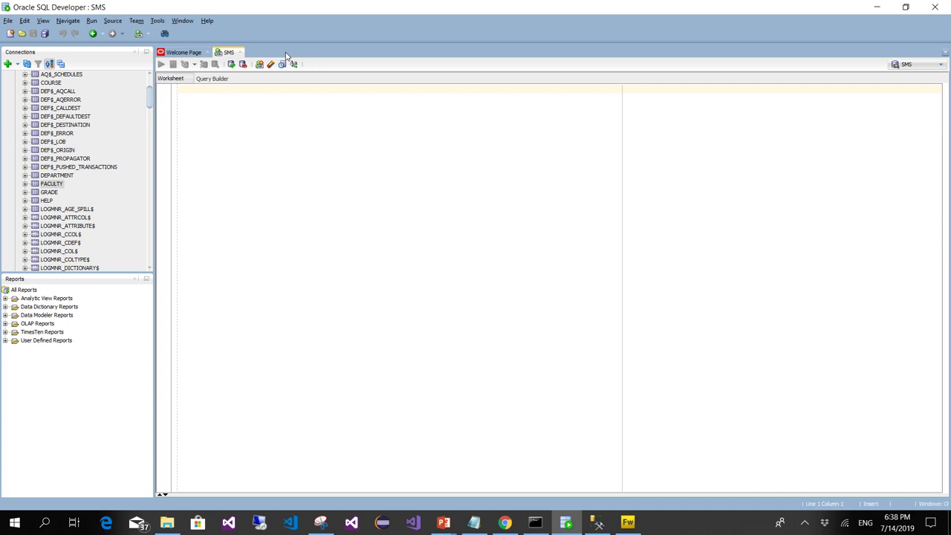
pyautogui.rightClick(52, 185)
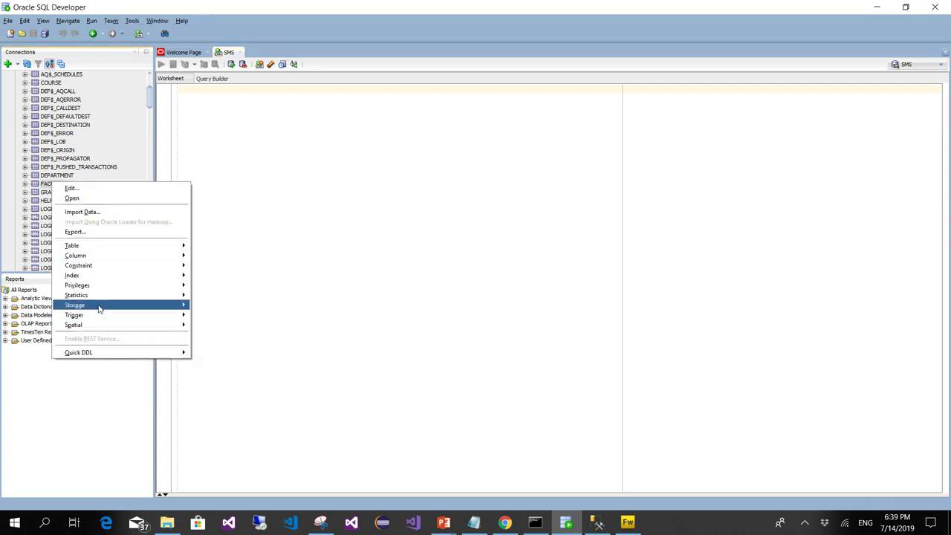
# Step: Write the statement "drop Students" in the SMS worksheet and try to run it
pyautogui.click(216, 130)
pyautogui.write('dents')
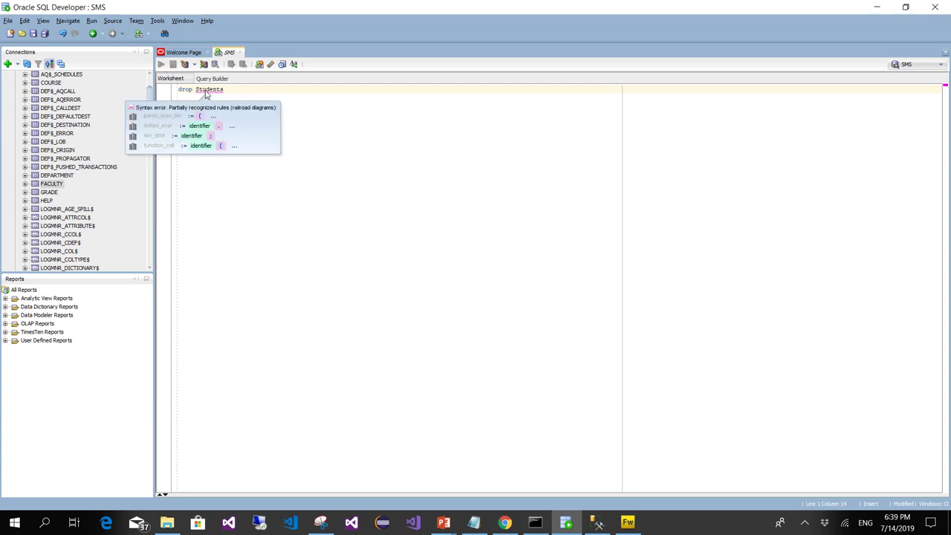
pyautogui.click(206, 91)
pyautogui.hotkey('ctrl', 'Return')
# Step: Replace Students with Courses in the drop statement and try to run it
pyautogui.doubleClick(206, 91)
pyautogui.write('Courses')
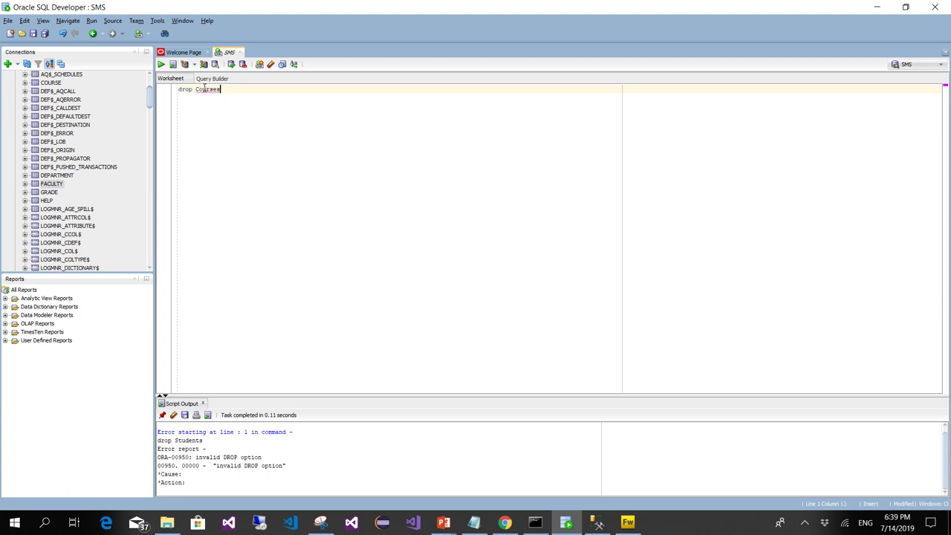
pyautogui.click(162, 66)
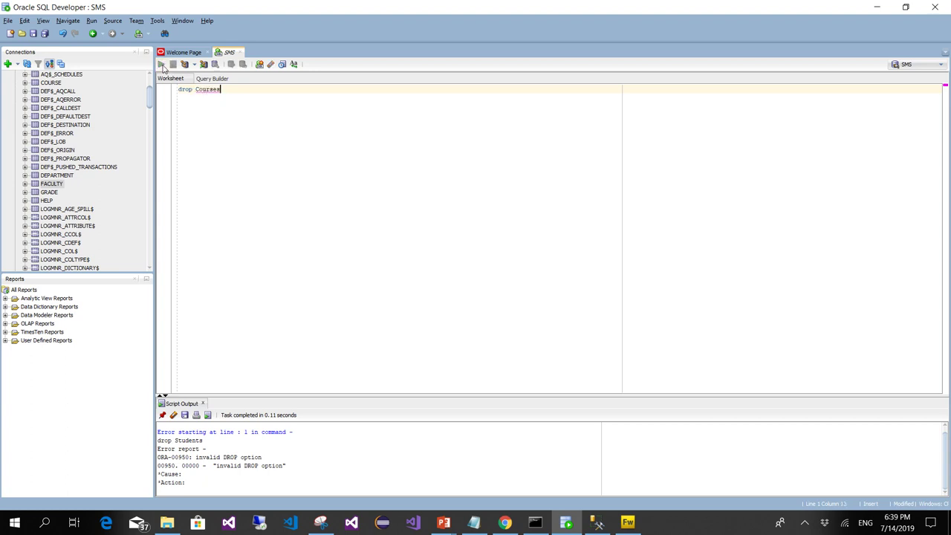
# Step: Add the missing "table" keyword and run the drop statement for Courses, and again for Course
pyautogui.click(196, 89)
pyautogui.write('table')
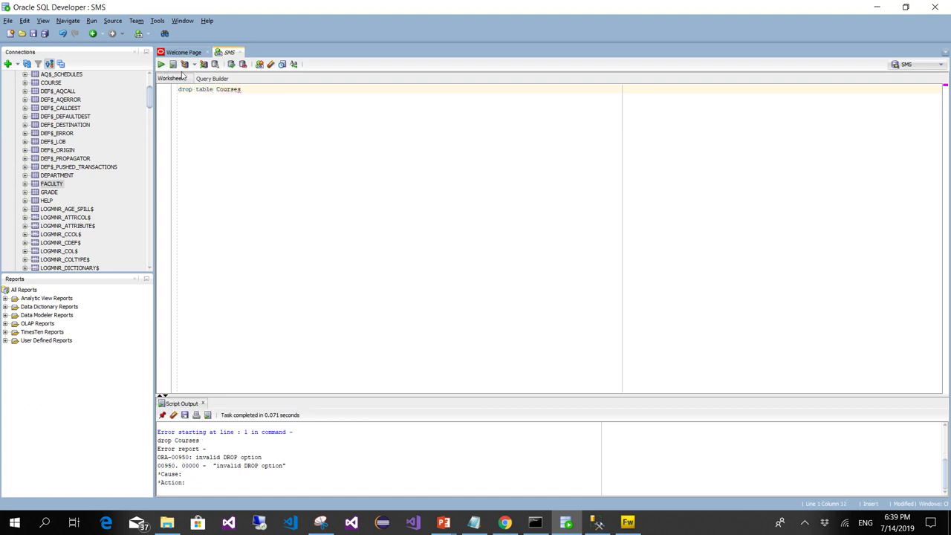
pyautogui.click(161, 66)
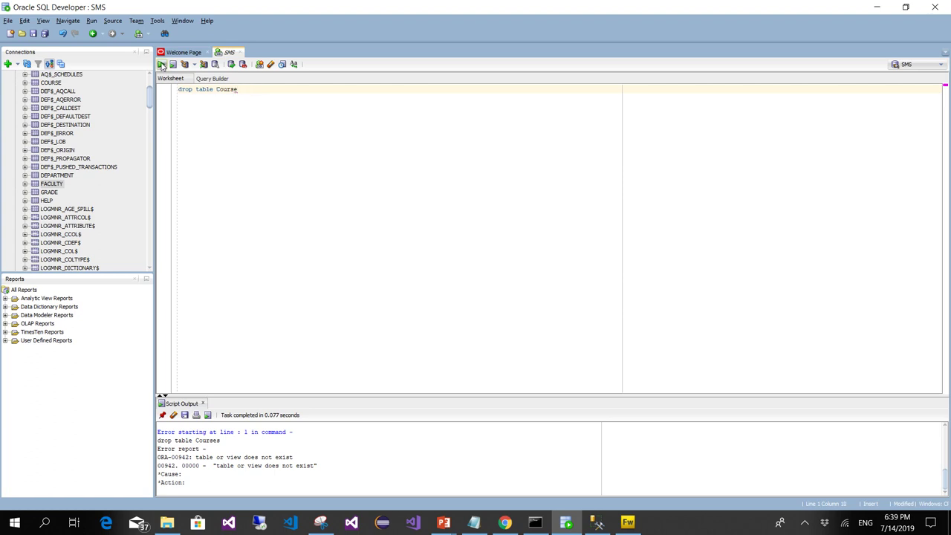
pyautogui.click(161, 65)
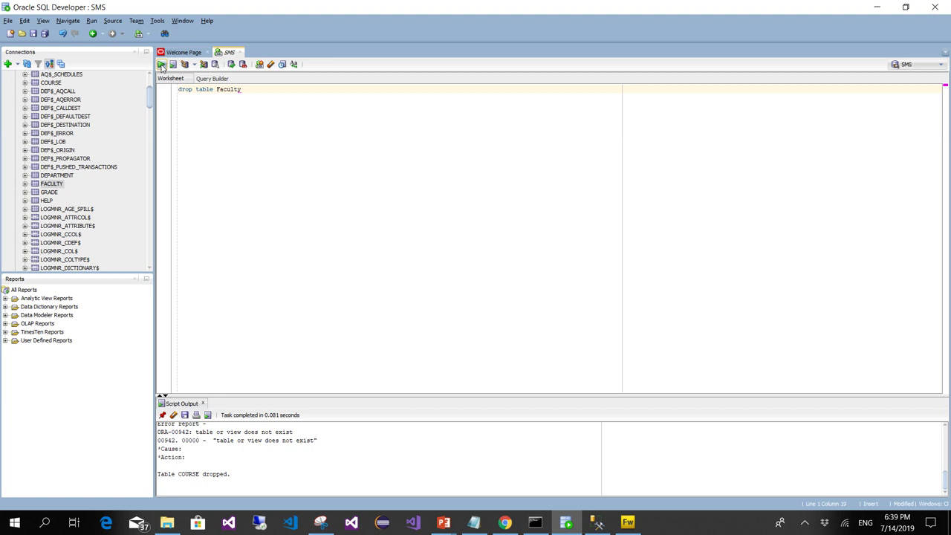
# Step: Run the drop statement for the Faculty table, and again for the Department table
pyautogui.click(162, 66)
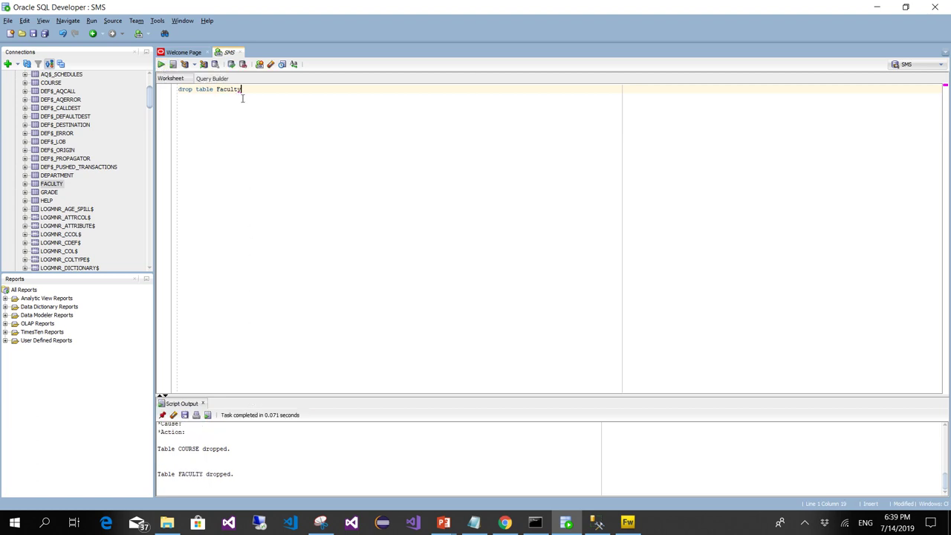
pyautogui.doubleClick(232, 90)
pyautogui.write('Department')
pyautogui.click(163, 66)
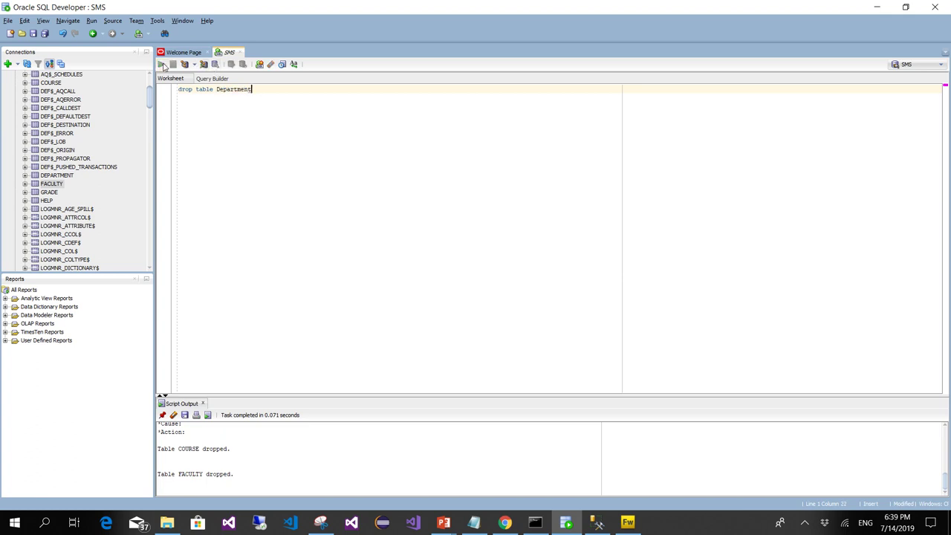
# Step: Replace the table name in the drop statement with Grade and run it, and do the same for Student
pyautogui.doubleClick(241, 89)
pyautogui.write('Grad')
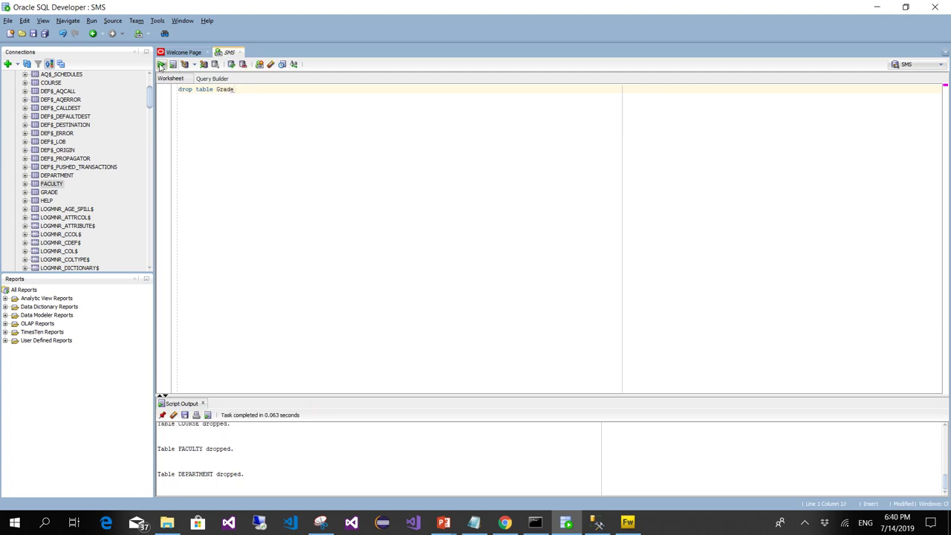
pyautogui.click(160, 65)
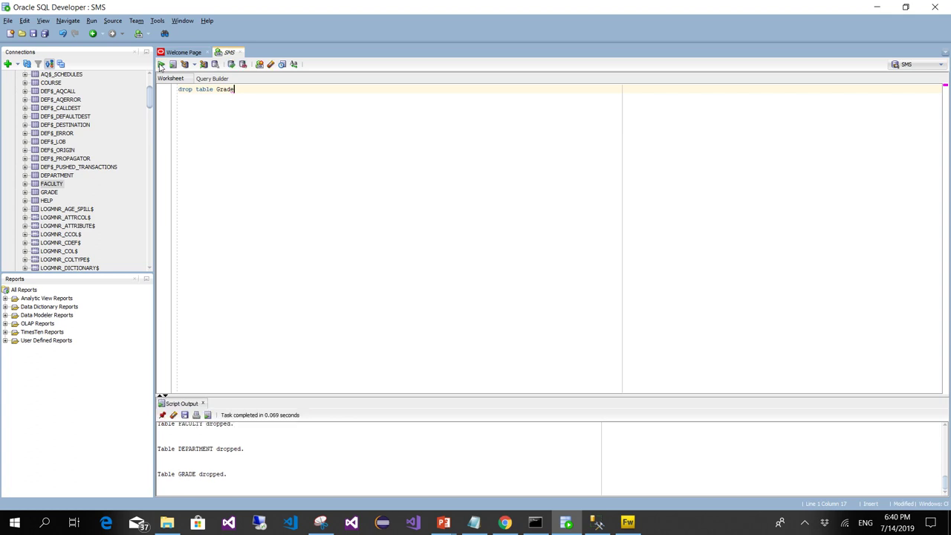
pyautogui.doubleClick(227, 91)
pyautogui.write('Student')
pyautogui.click(161, 66)
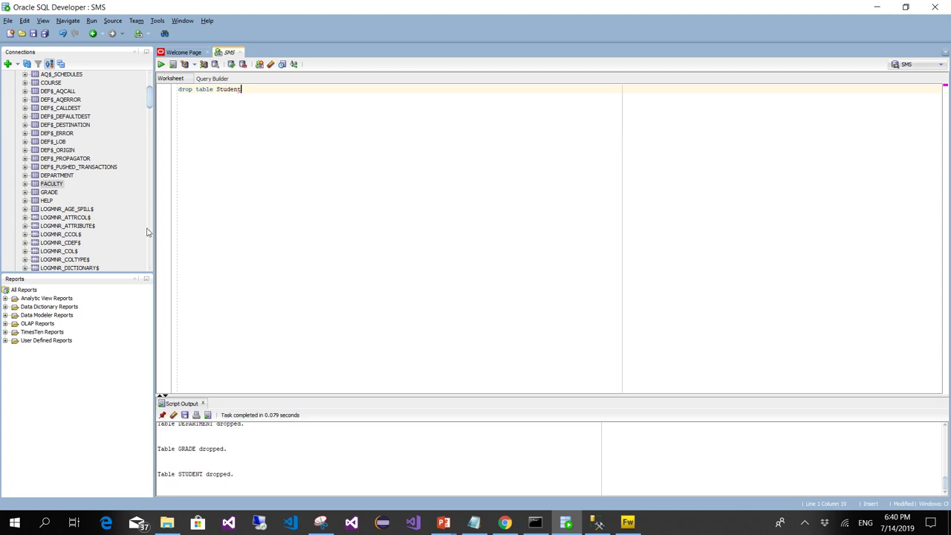
# Step: Refresh the SMS connection and look through its table list to check that the dropped tables are gone
pyautogui.scroll(3, 71, 227)
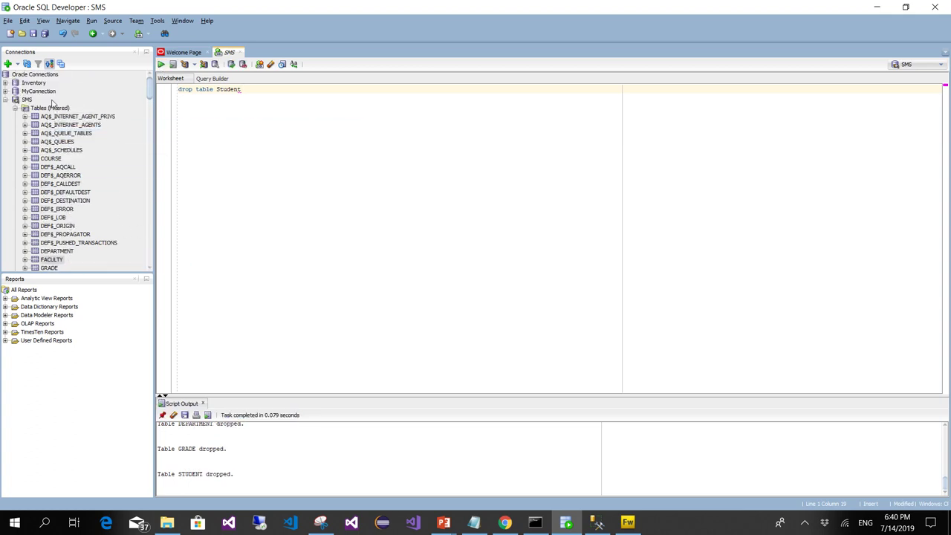
pyautogui.click(28, 99)
pyautogui.click(27, 64)
pyautogui.scroll(-3, 69, 193)
pyautogui.scroll(-15, 69, 194)
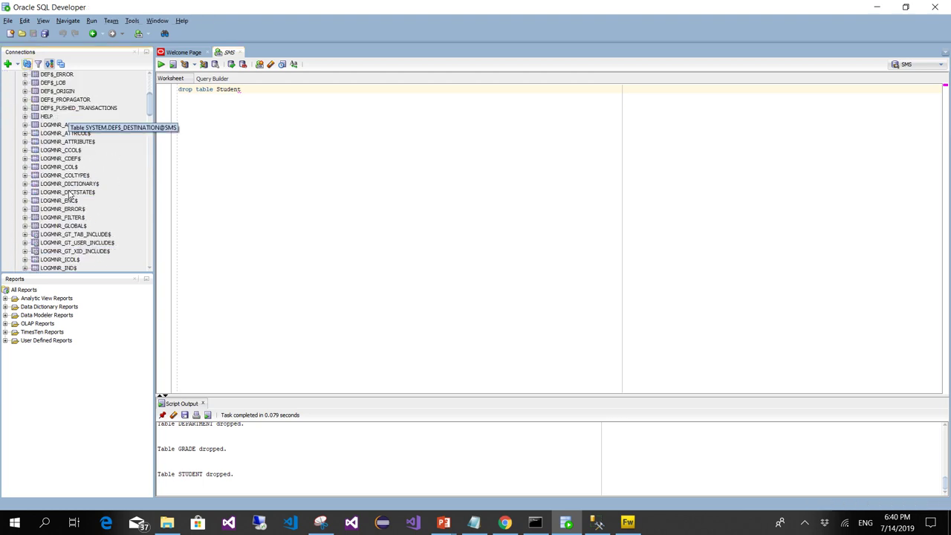
pyautogui.scroll(10, 69, 195)
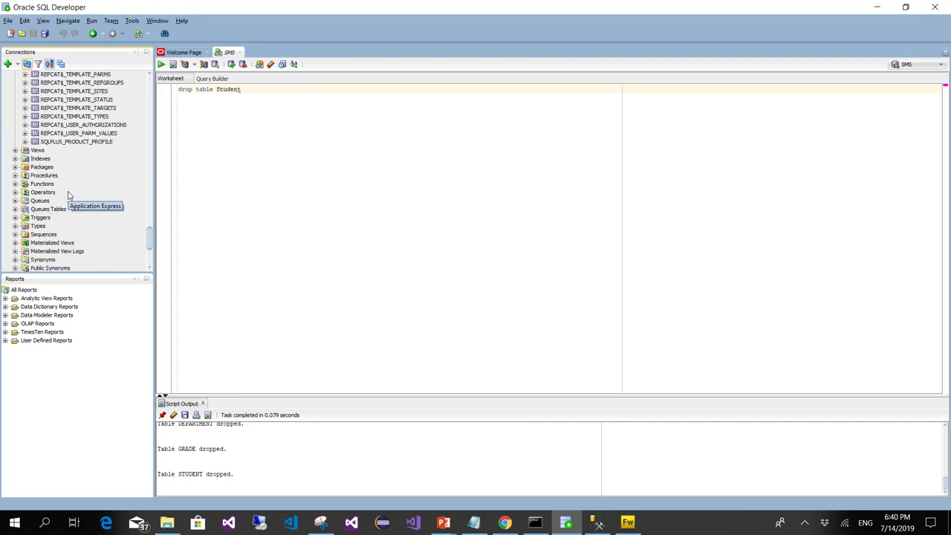
pyautogui.scroll(15, 69, 195)
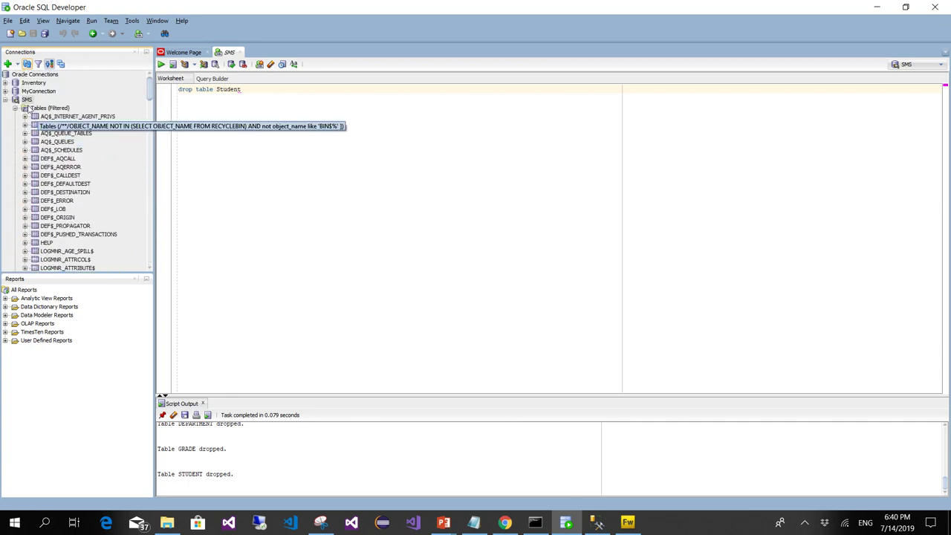
# Step: Start a new table named Course in the SMS connection's SYSTEM schema
pyautogui.click(34, 109)
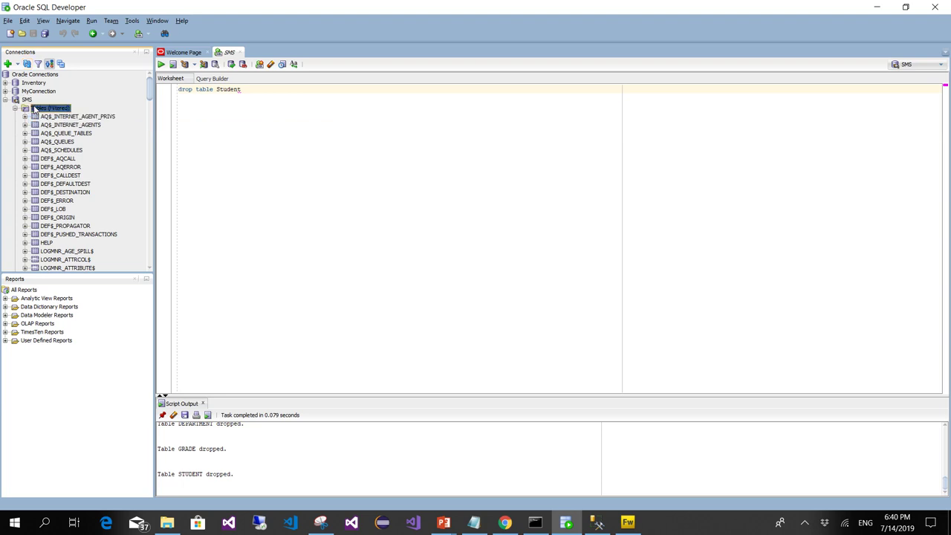
pyautogui.rightClick(34, 110)
pyautogui.click(56, 112)
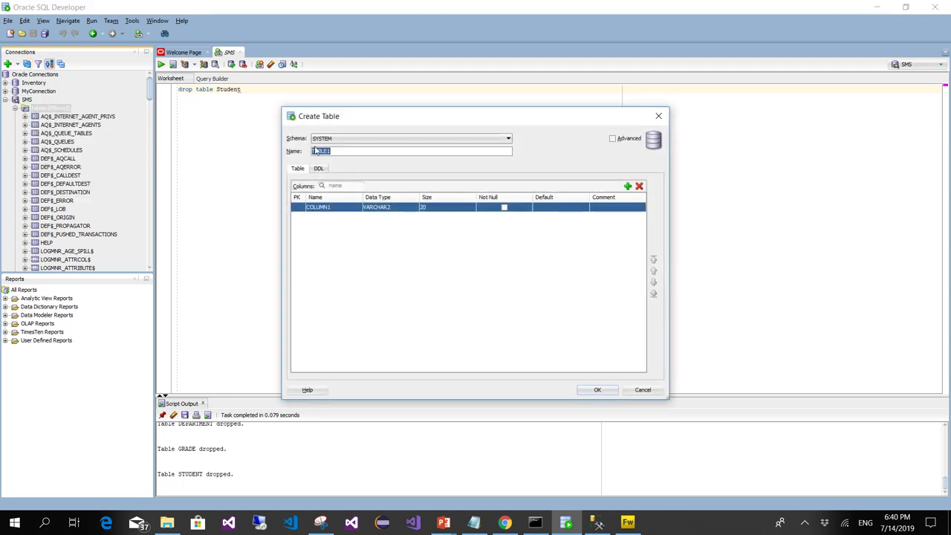
pyautogui.write('Course')
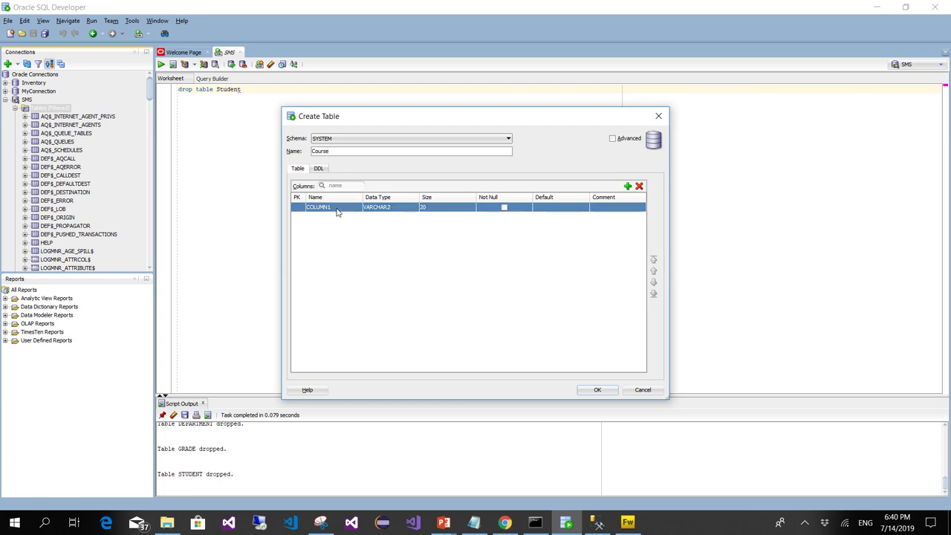
# Step: Define the Course table's first column as Cono, VARCHAR2 with size 7, and make it the primary key
pyautogui.click(335, 208)
pyautogui.click(335, 207)
pyautogui.write('Cono')
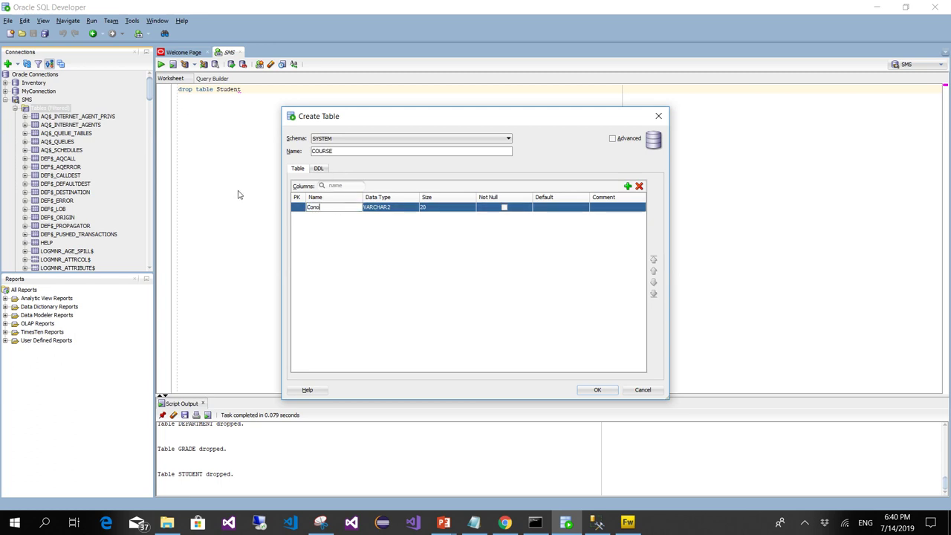
pyautogui.click(380, 217)
pyautogui.click(433, 208)
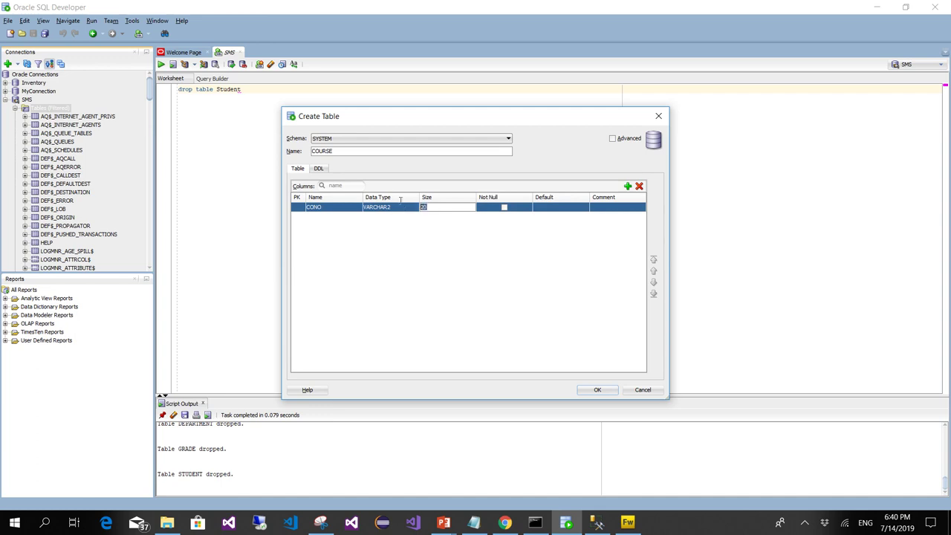
pyautogui.write('7')
pyautogui.click(298, 209)
# Step: Add a second column named CoTitle to the Course table, keeping VARCHAR2 and setting its size to 50
pyautogui.click(628, 186)
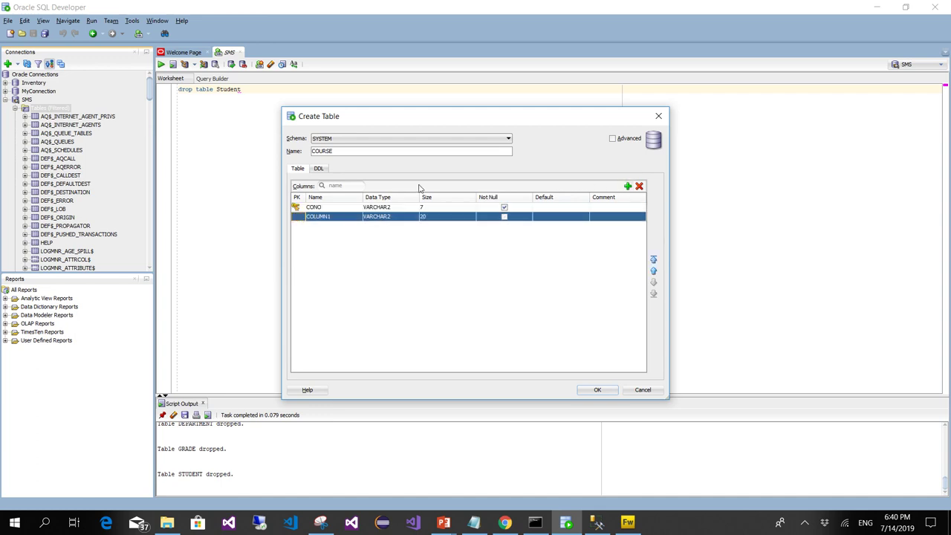
pyautogui.click(336, 217)
pyautogui.doubleClick(335, 216)
pyautogui.write('C')
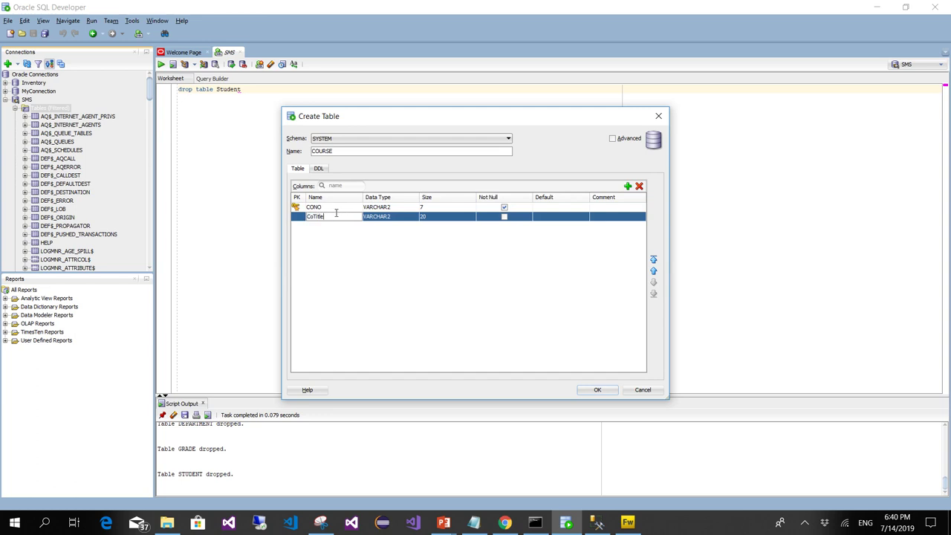
pyautogui.write('oTitle')
pyautogui.doubleClick(426, 216)
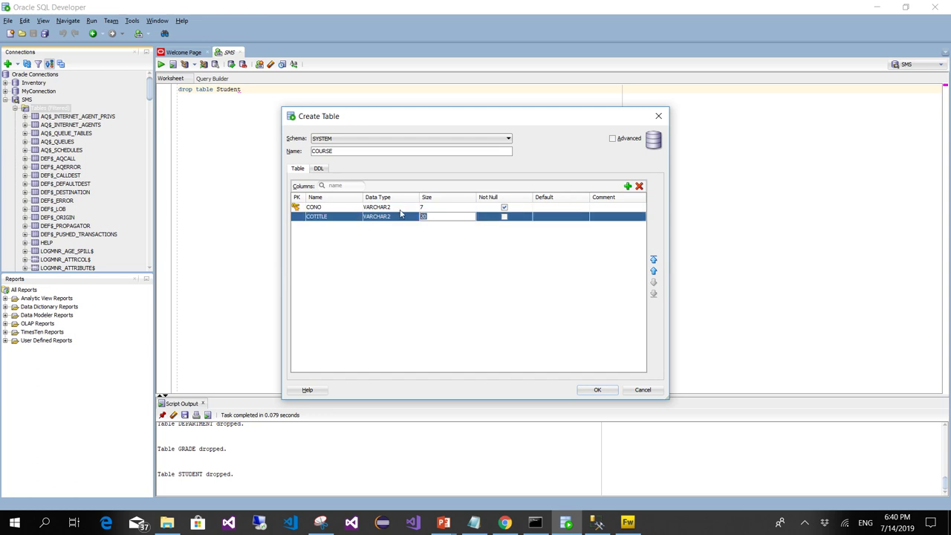
pyautogui.write('50')
pyautogui.click(405, 217)
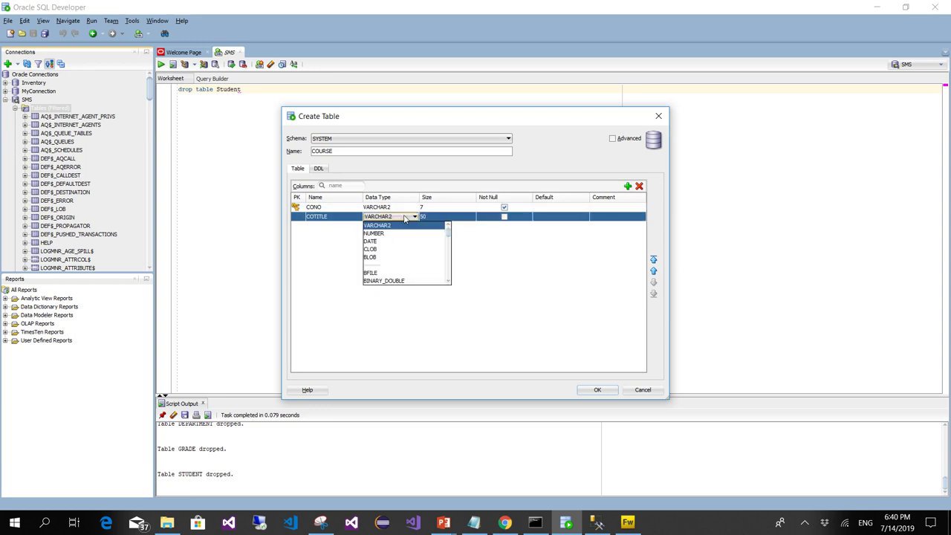
pyautogui.click(405, 217)
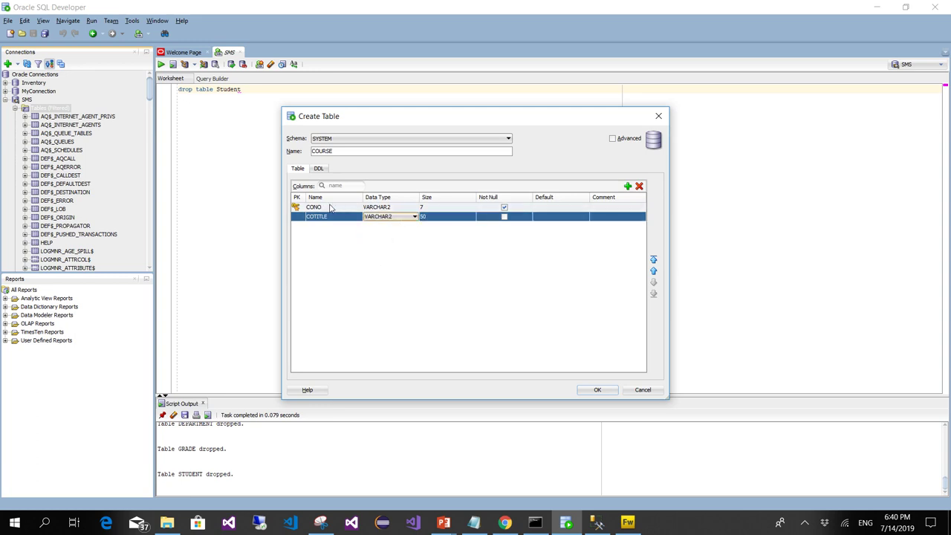
# Step: Add a third column named CRHR with data type NUMBER and create the Course table
pyautogui.click(628, 187)
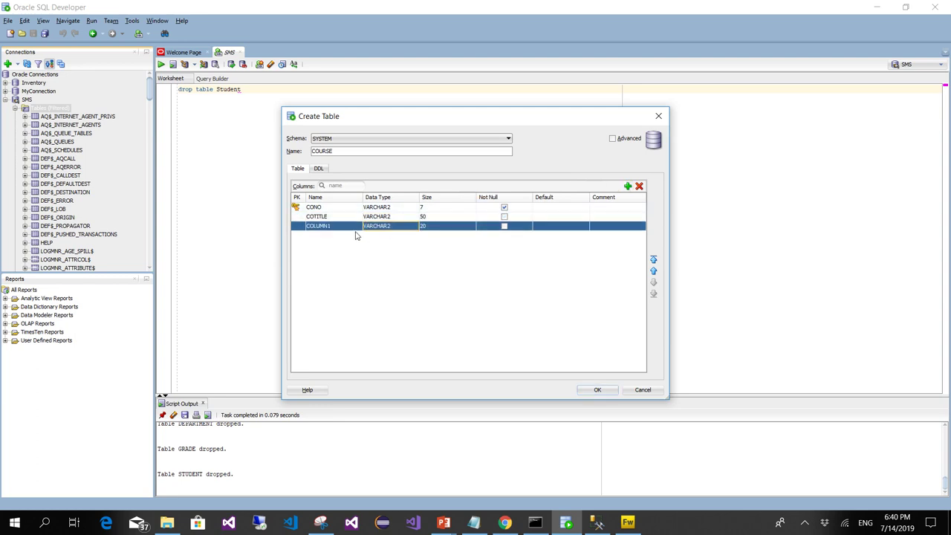
pyautogui.click(324, 227)
pyautogui.doubleClick(342, 228)
pyautogui.write('CRHR')
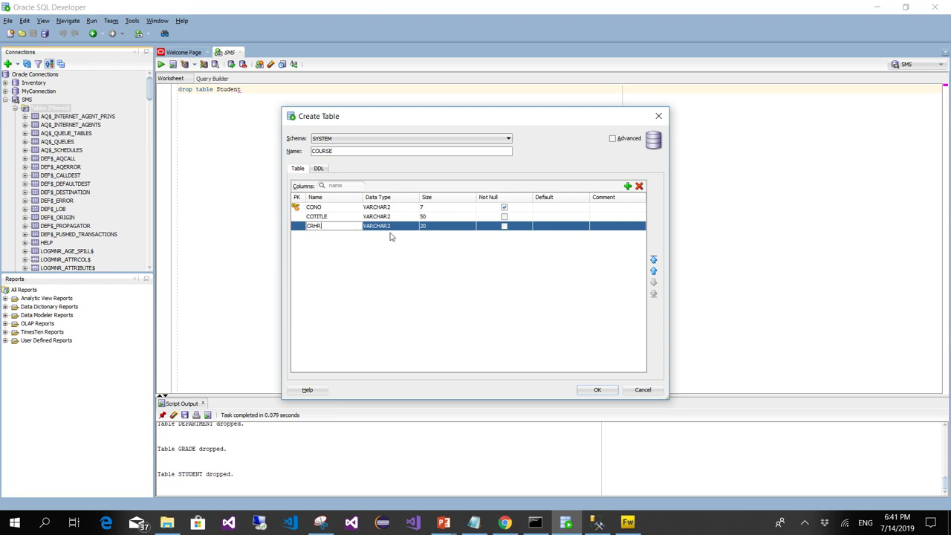
pyautogui.click(392, 228)
pyautogui.click(403, 227)
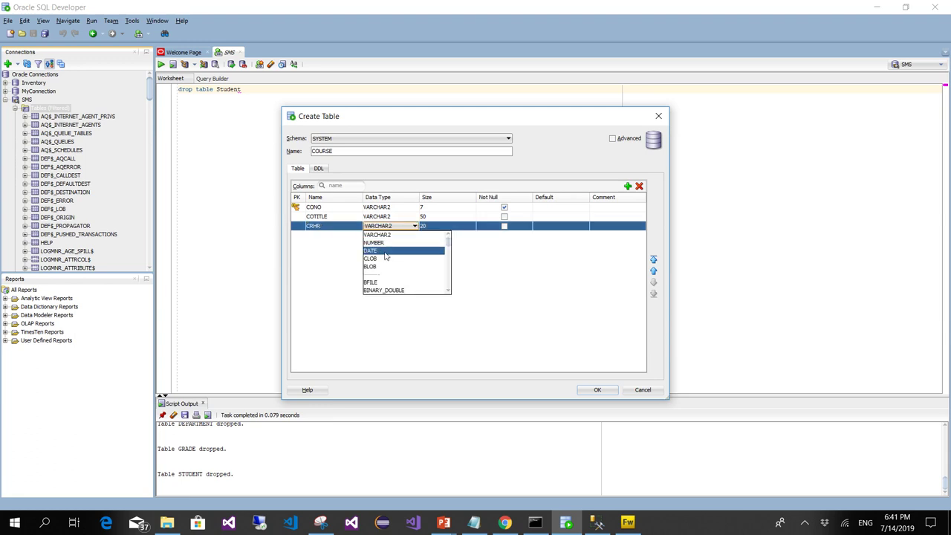
pyautogui.click(386, 243)
pyautogui.click(593, 387)
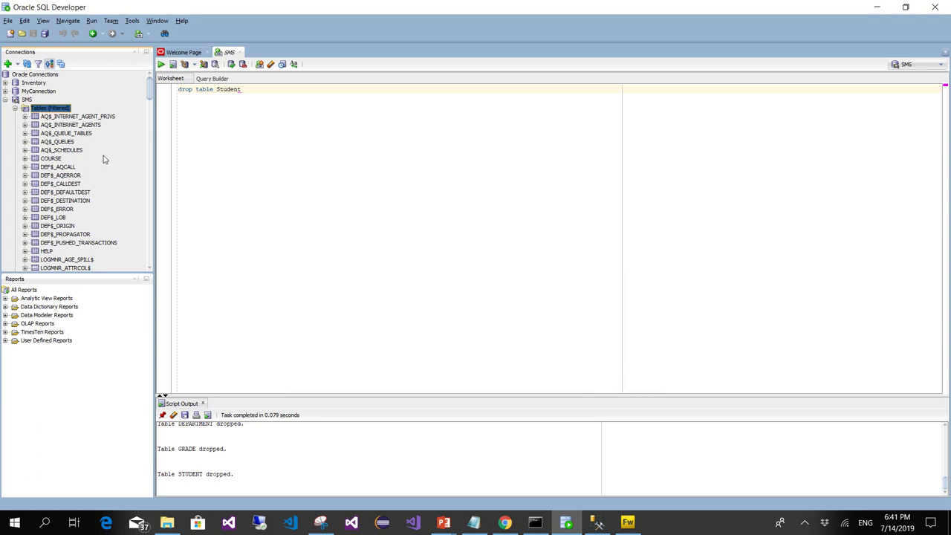
# Step: Examine the new COURSE table's columns, check the Project Structure slide in PowerPoint for the next table, and return to SQL Developer
pyautogui.doubleClick(46, 159)
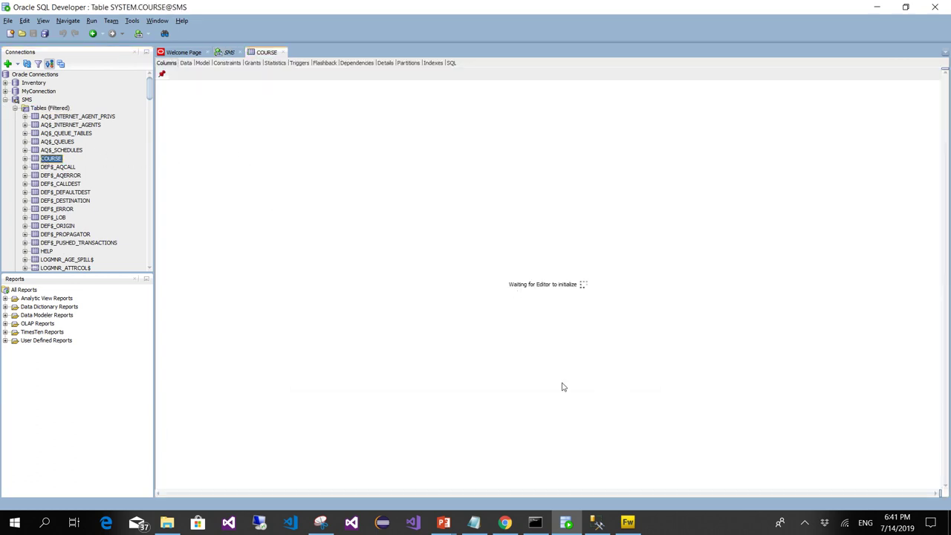
pyautogui.moveTo(449, 518)
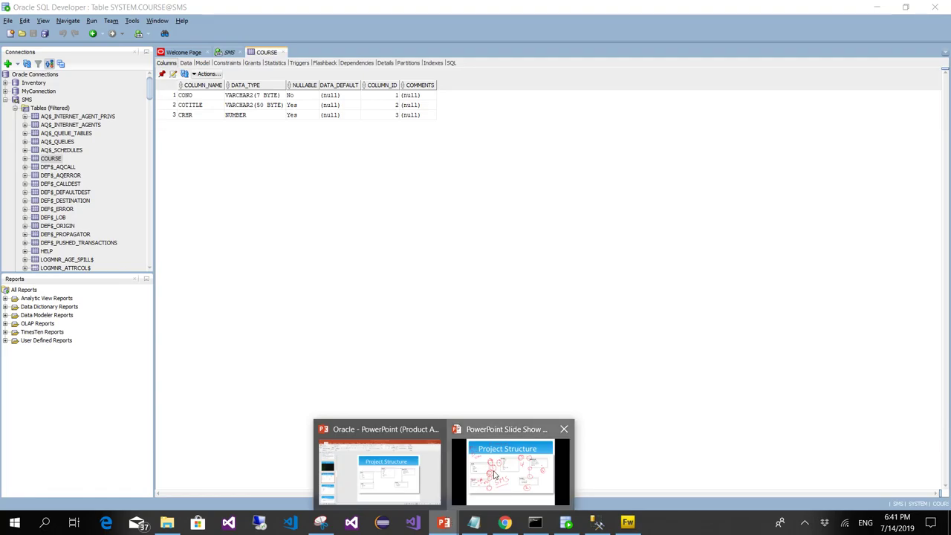
pyautogui.click(494, 472)
pyautogui.moveTo(332, 355); pyautogui.dragTo(376, 297)
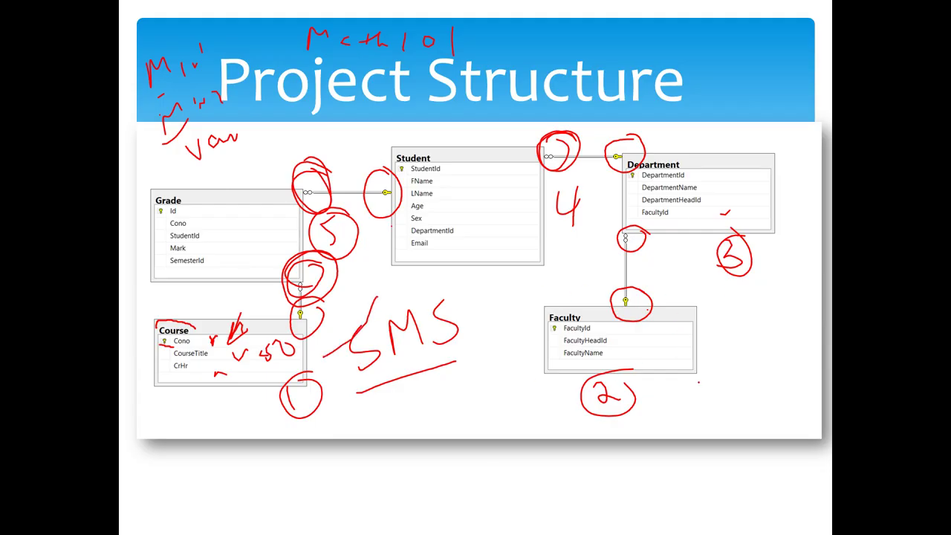
pyautogui.hotkey('alt', 'Tab')
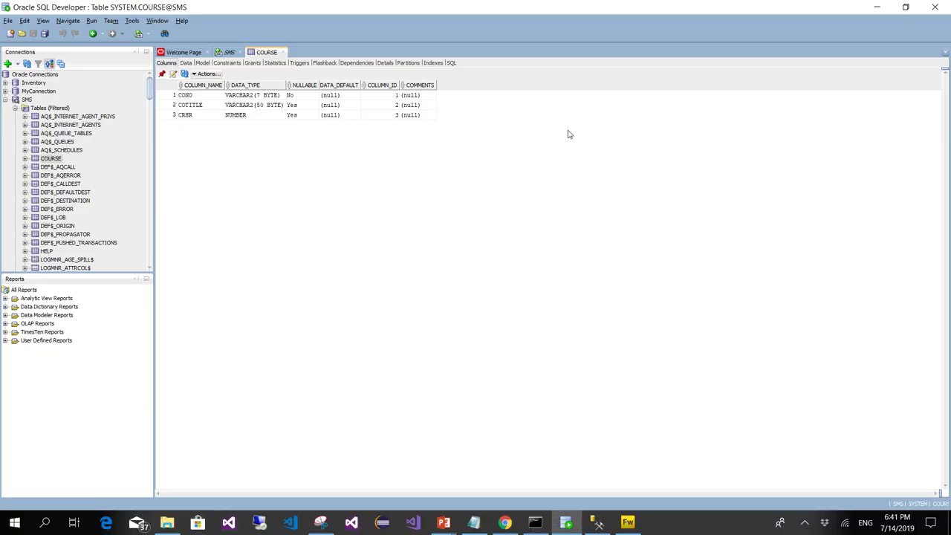
# Step: Start a new table named Faculty in the SMS connection's SYSTEM schema
pyautogui.rightClick(27, 100)
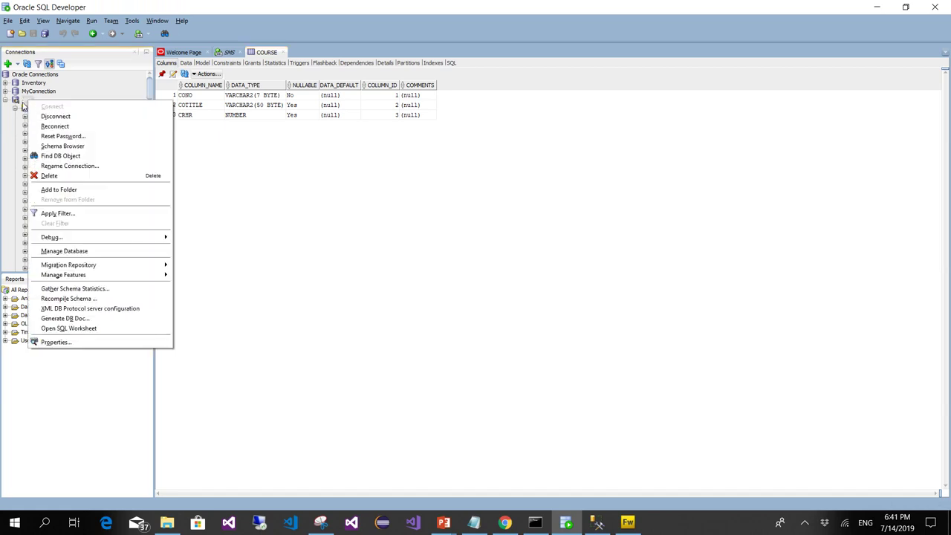
pyautogui.click(27, 108)
pyautogui.rightClick(29, 109)
pyautogui.click(52, 113)
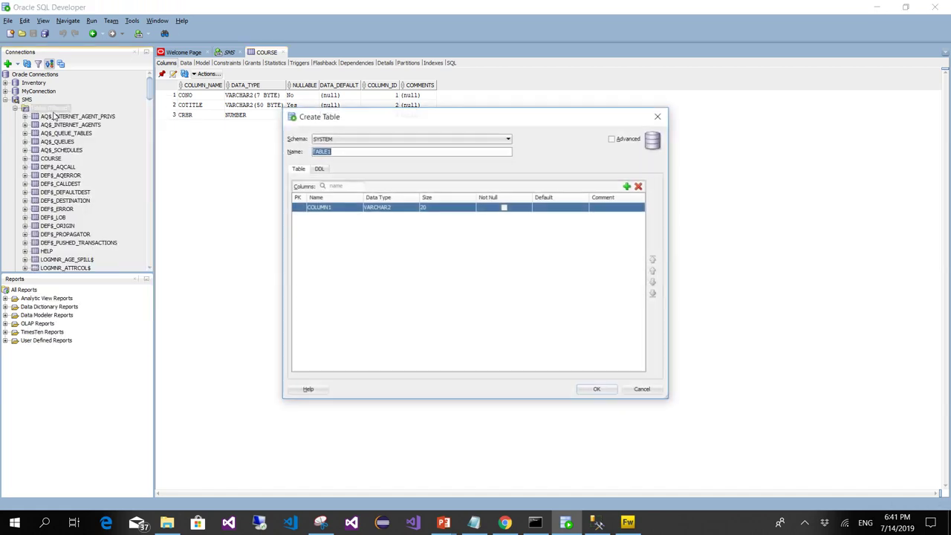
pyautogui.write('Faculty')
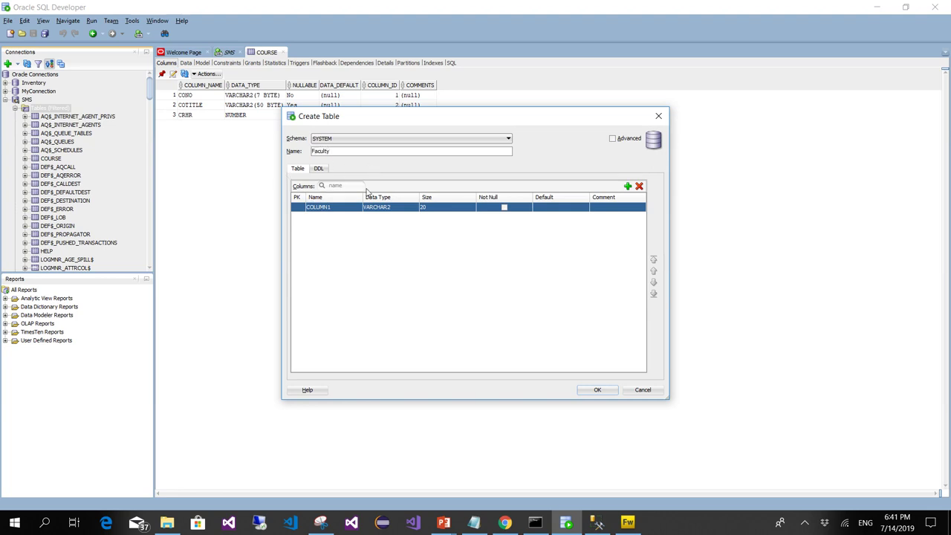
# Step: Define the Faculty table's first column as FacultyID with data type NUMBER and make it the primary key
pyautogui.click(346, 207)
pyautogui.moveTo(332, 207); pyautogui.dragTo(261, 200)
pyautogui.write('FacultyID')
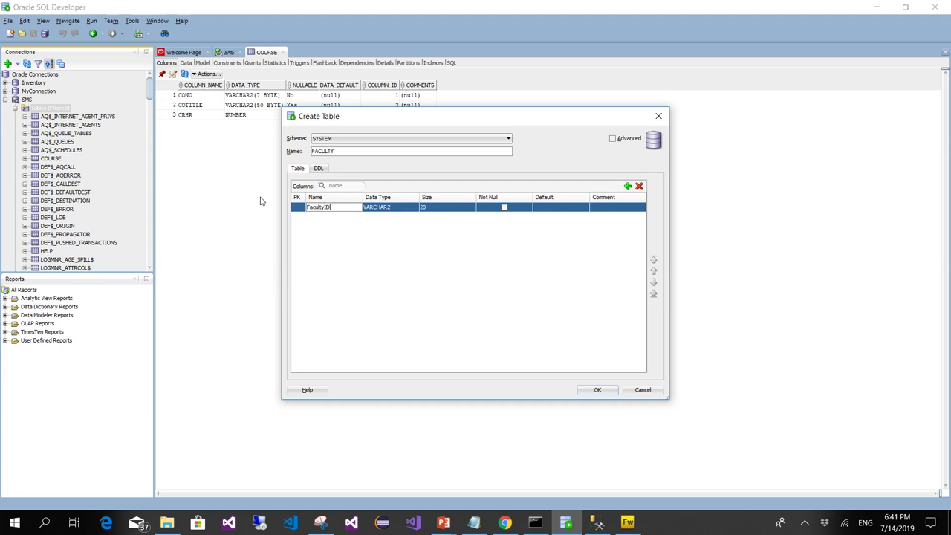
pyautogui.click(401, 210)
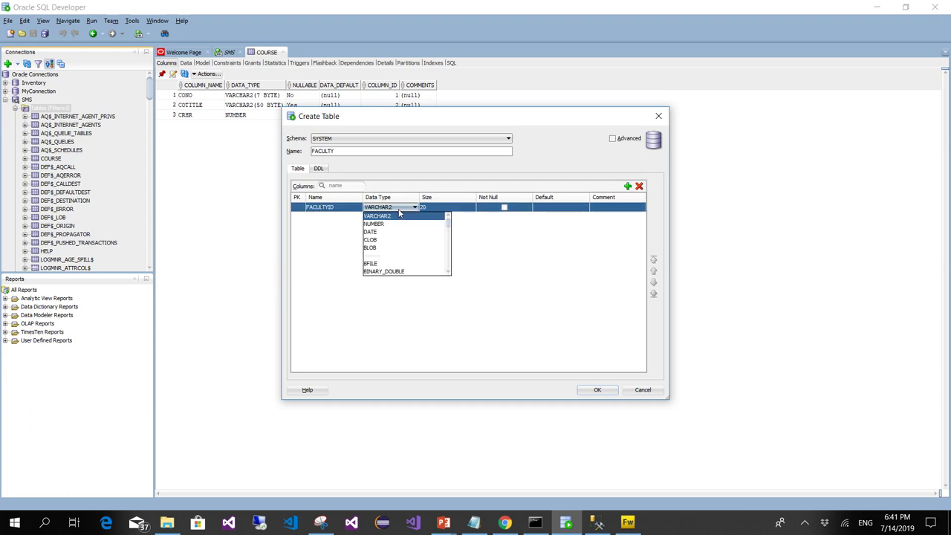
pyautogui.click(386, 224)
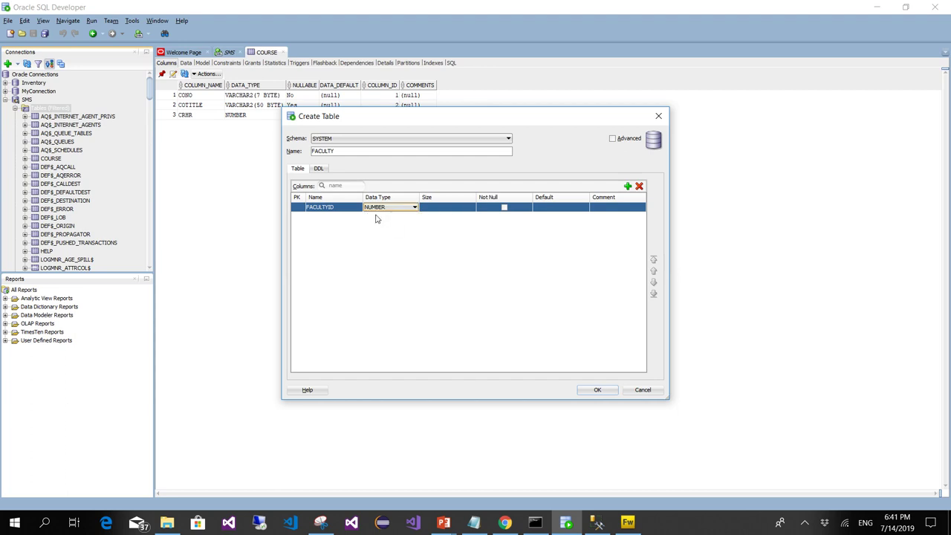
pyautogui.click(297, 208)
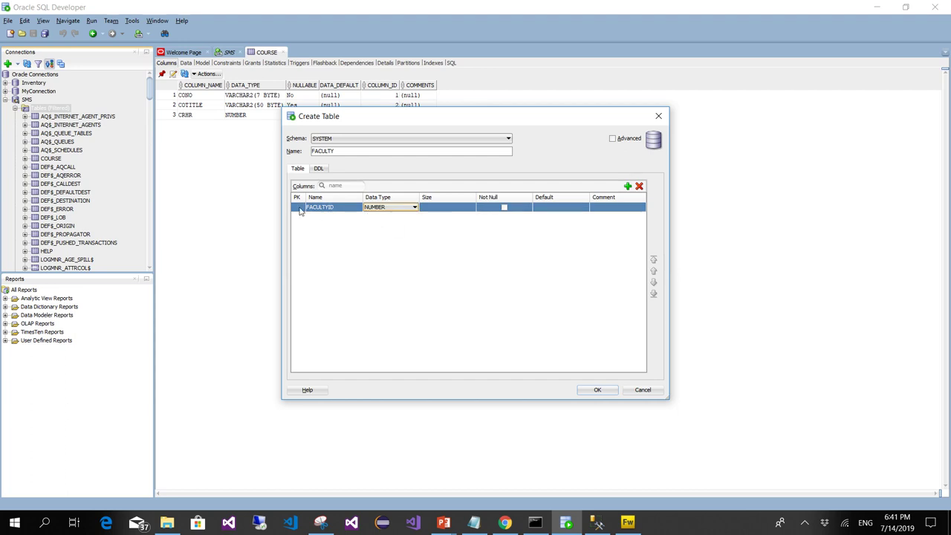
# Step: Add two more columns to the Faculty table, named FName and FDescription
pyautogui.click(628, 186)
pyautogui.click(628, 186)
pyautogui.doubleClick(339, 216)
pyautogui.write('F')
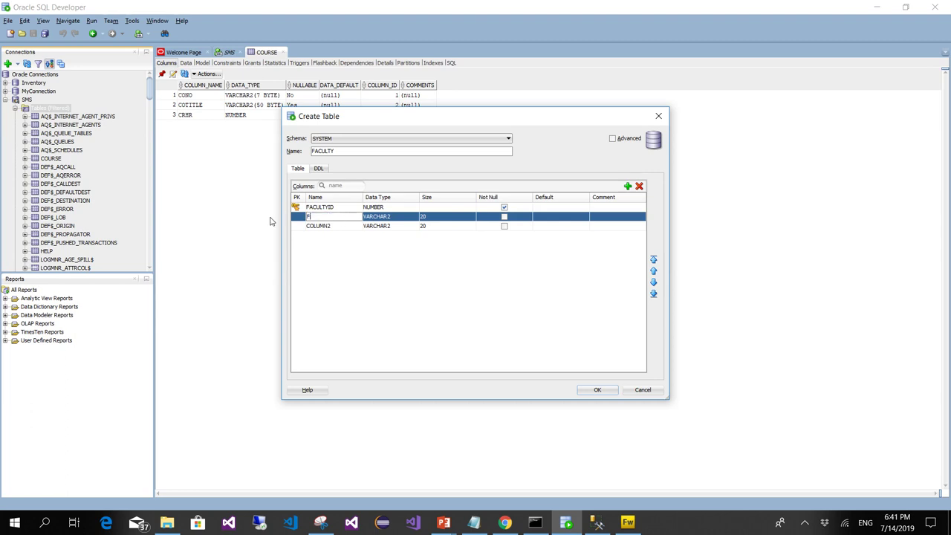
pyautogui.write('Name')
pyautogui.click(330, 226)
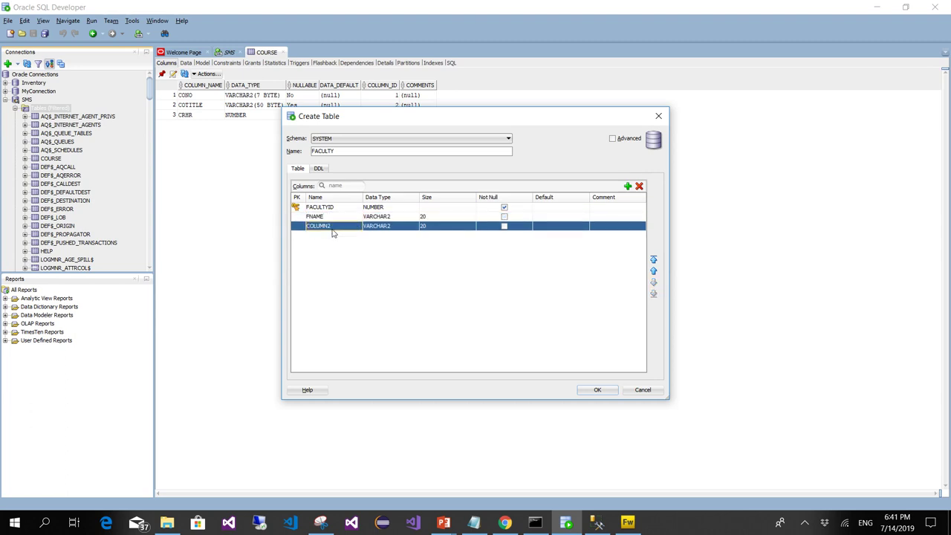
pyautogui.doubleClick(335, 227)
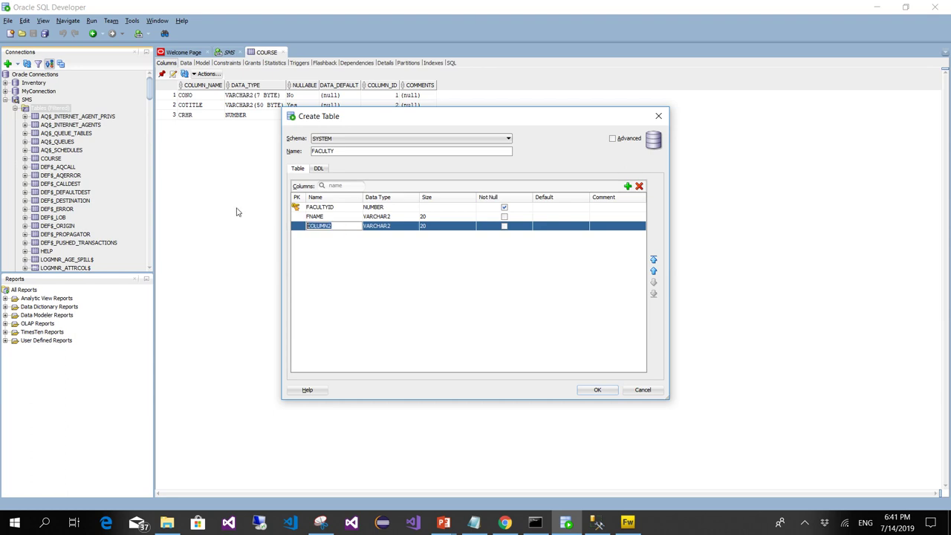
pyautogui.write('FDescription')
pyautogui.click(376, 271)
# Step: Set the size of FName to 50 and FDescription to 45, and create the Faculty table
pyautogui.click(436, 218)
pyautogui.click(436, 218)
pyautogui.doubleClick(424, 217)
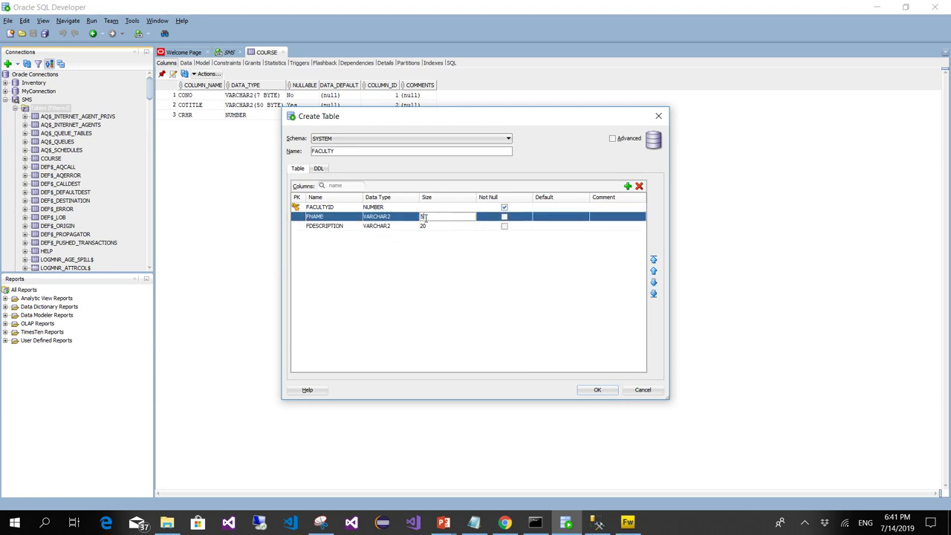
pyautogui.write('50')
pyautogui.click(438, 226)
pyautogui.click(437, 226)
pyautogui.doubleClick(437, 226)
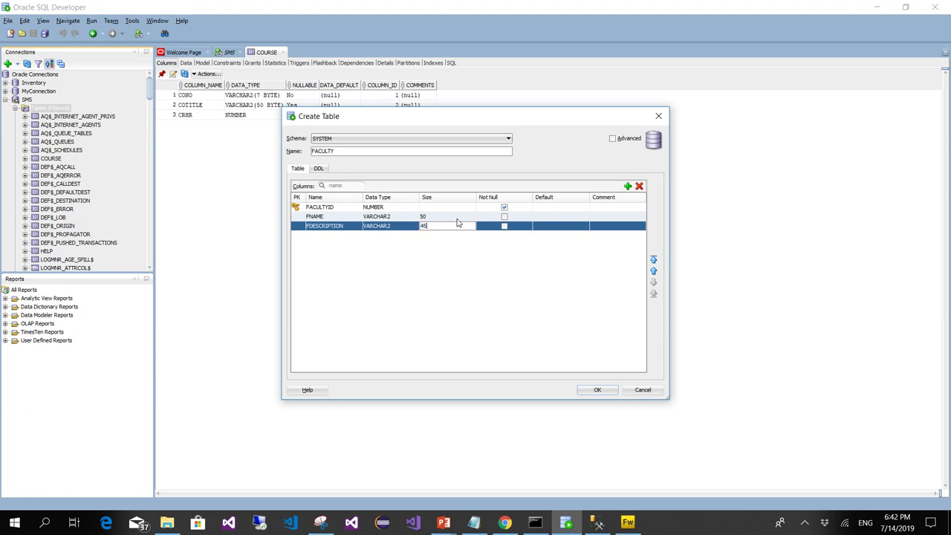
pyautogui.click(599, 391)
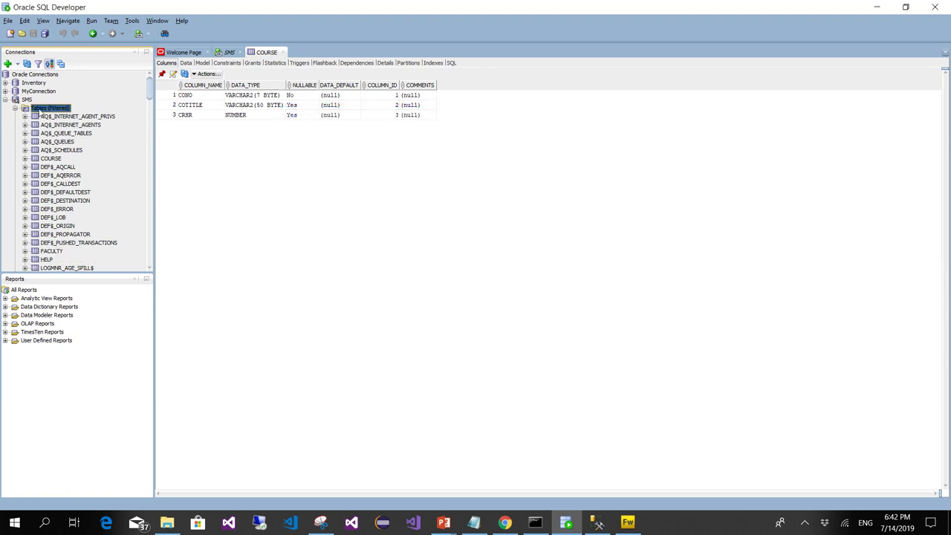
# Step: Start a new table in SMS, switch to the PowerPoint Project Structure slide, tick off Faculty and cross out DepartmentHeadId in Department
pyautogui.rightClick(37, 110)
pyautogui.click(78, 116)
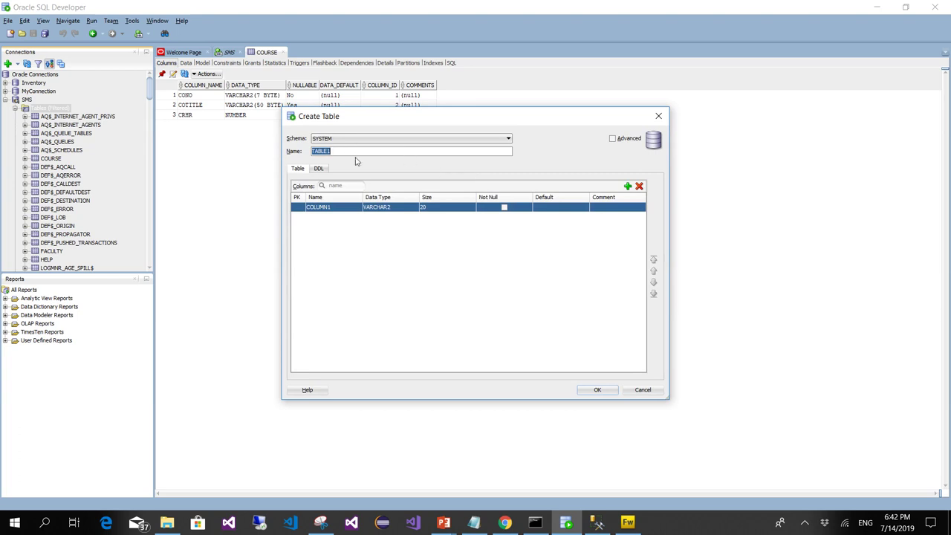
pyautogui.moveTo(444, 523)
pyautogui.click(479, 483)
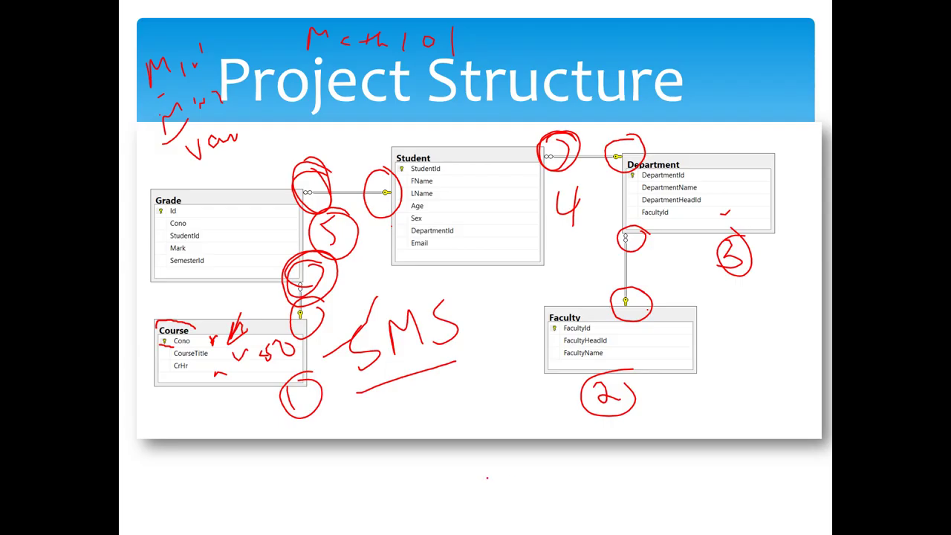
pyautogui.moveTo(697, 339); pyautogui.dragTo(741, 305)
pyautogui.moveTo(639, 200)
pyautogui.mouseDown()
pyautogui.moveTo(710, 199)
pyautogui.moveTo(628, 198)
pyautogui.moveTo(673, 196)
pyautogui.mouseUp()
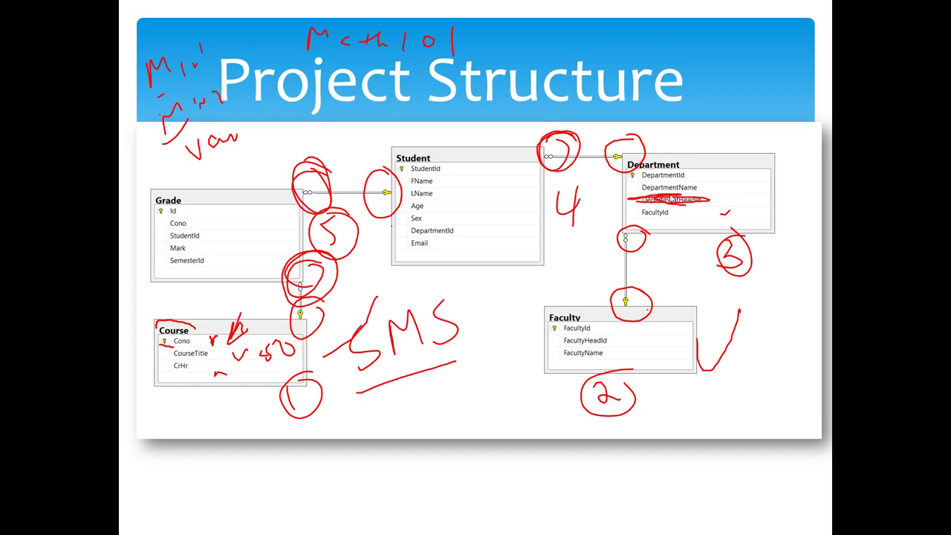
# Step: Return to SQL Developer, name the table Department and define its first column as DepartmentID, data type NUMBER, primary key
pyautogui.hotkey('alt', 'Tab')
pyautogui.write('Depa')
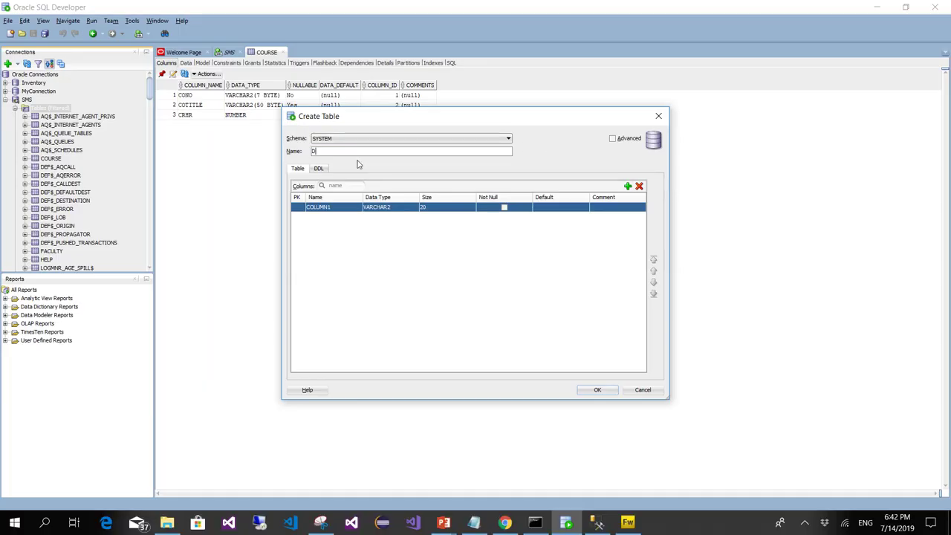
pyautogui.click(331, 207)
pyautogui.click(332, 207)
pyautogui.write('D')
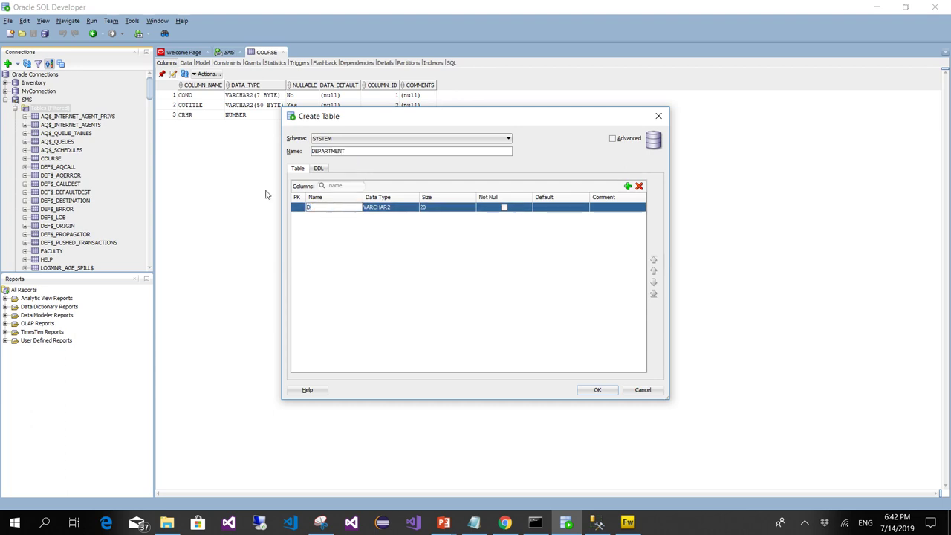
pyautogui.write('epartmentID')
pyautogui.click(394, 207)
pyautogui.click(414, 206)
pyautogui.click(379, 223)
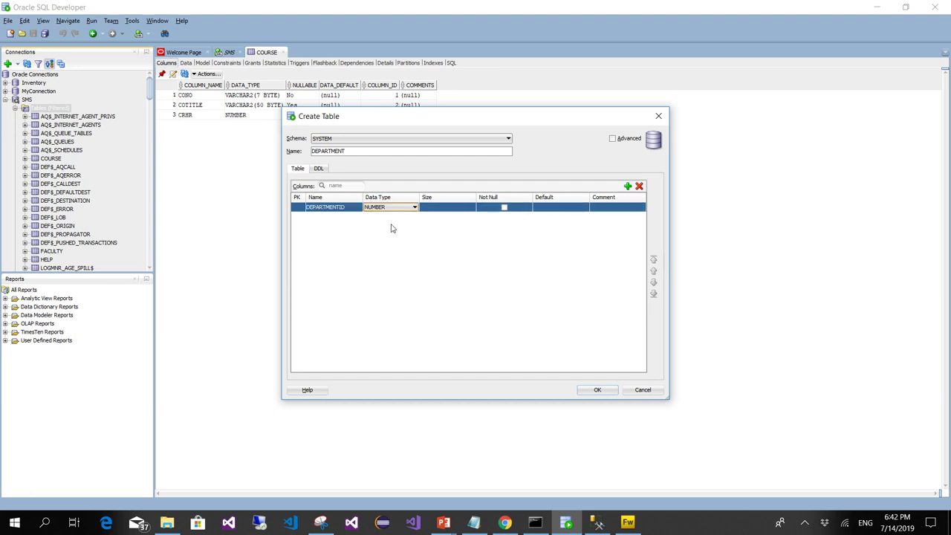
pyautogui.click(297, 208)
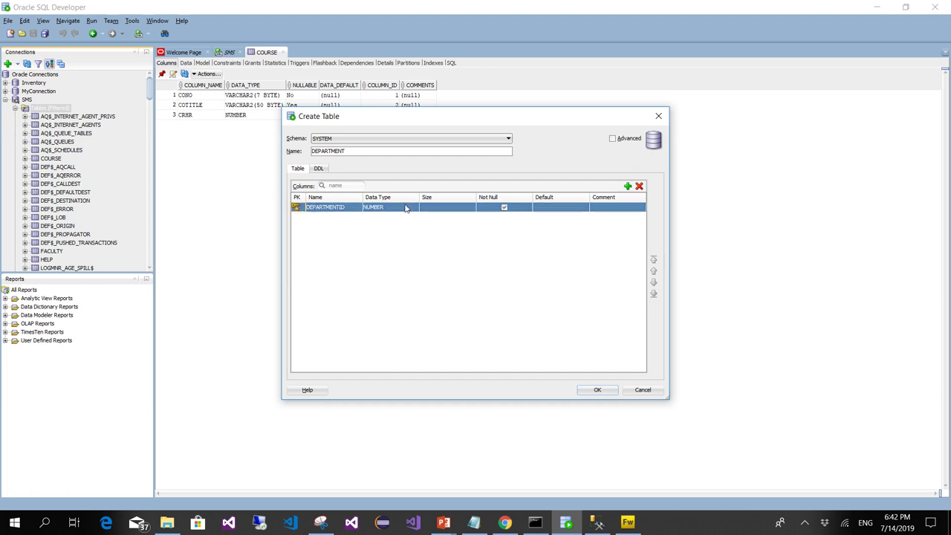
# Step: Add a second column named DepartmentName with data type VARCHAR2 and size 50 to the Department table
pyautogui.click(628, 186)
pyautogui.doubleClick(332, 217)
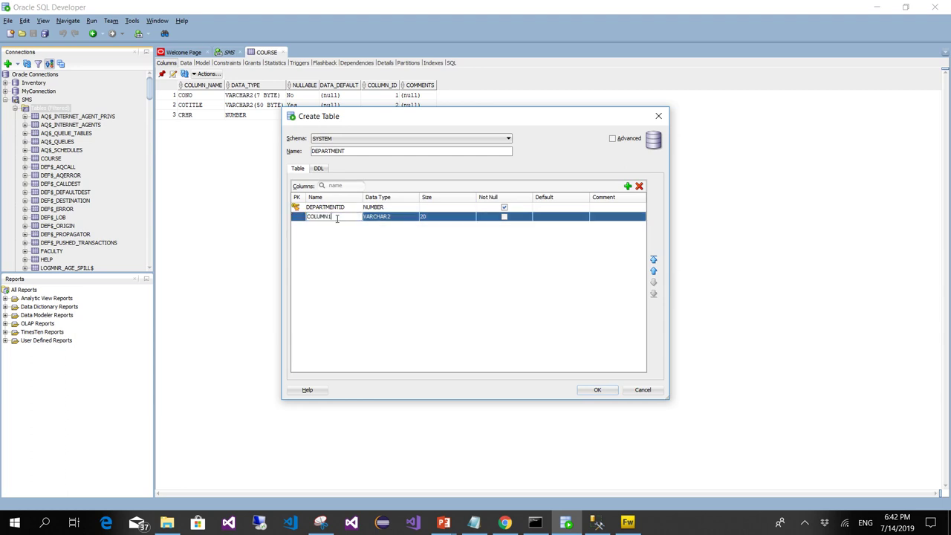
pyautogui.write('DepartmentName')
pyautogui.click(396, 218)
pyautogui.click(390, 236)
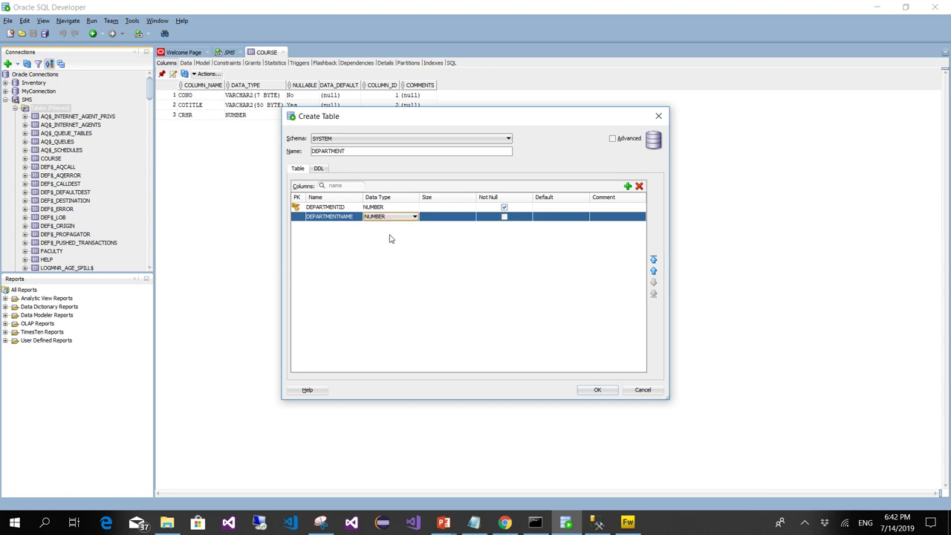
pyautogui.click(392, 216)
pyautogui.click(377, 226)
pyautogui.click(443, 216)
pyautogui.write('20')
pyautogui.write('5')
pyautogui.write('0')
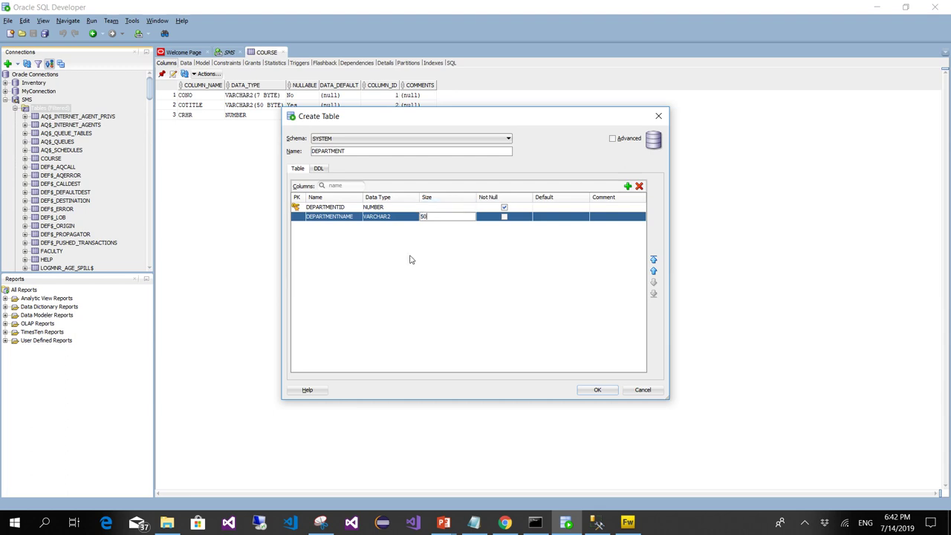
pyautogui.click(410, 259)
# Step: Add a third column to Department, switch to the PowerPoint Project Structure slide and mark FacultyId in both the Faculty and Department tables
pyautogui.click(628, 185)
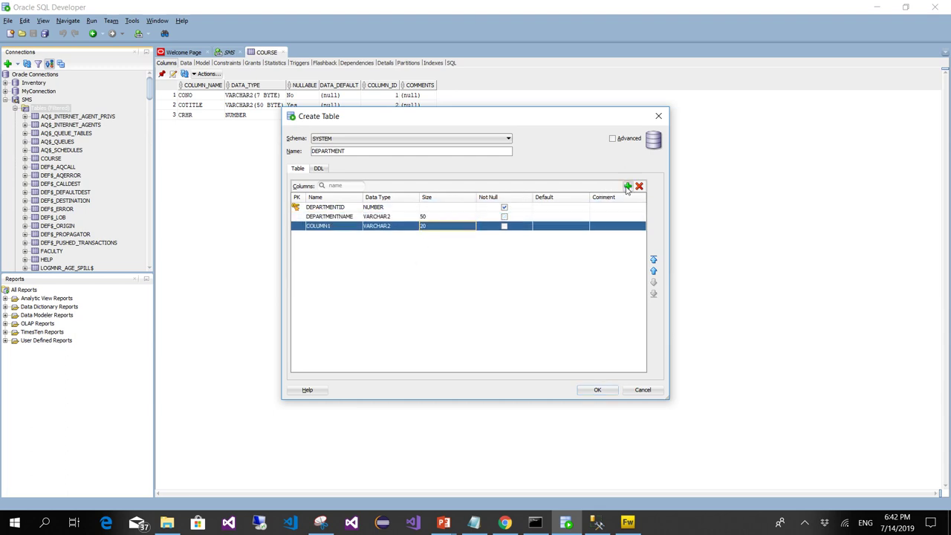
pyautogui.moveTo(443, 522)
pyautogui.moveTo(494, 483)
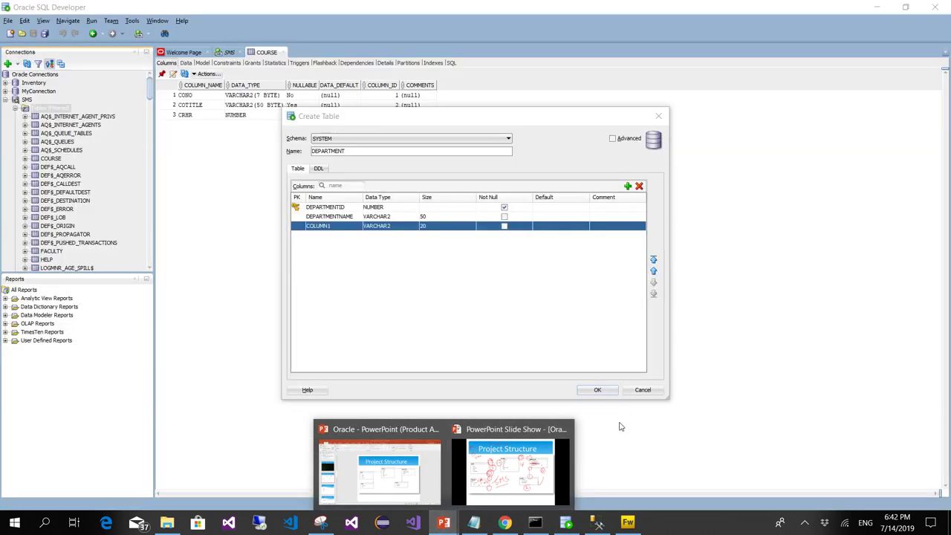
pyautogui.click(524, 486)
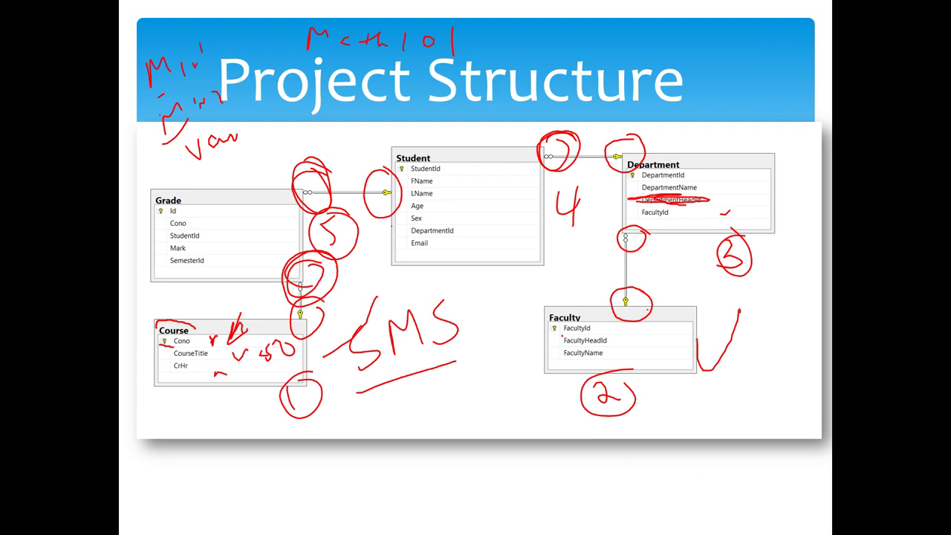
pyautogui.moveTo(556, 332); pyautogui.dragTo(597, 334)
pyautogui.moveTo(489, 335); pyautogui.dragTo(655, 331)
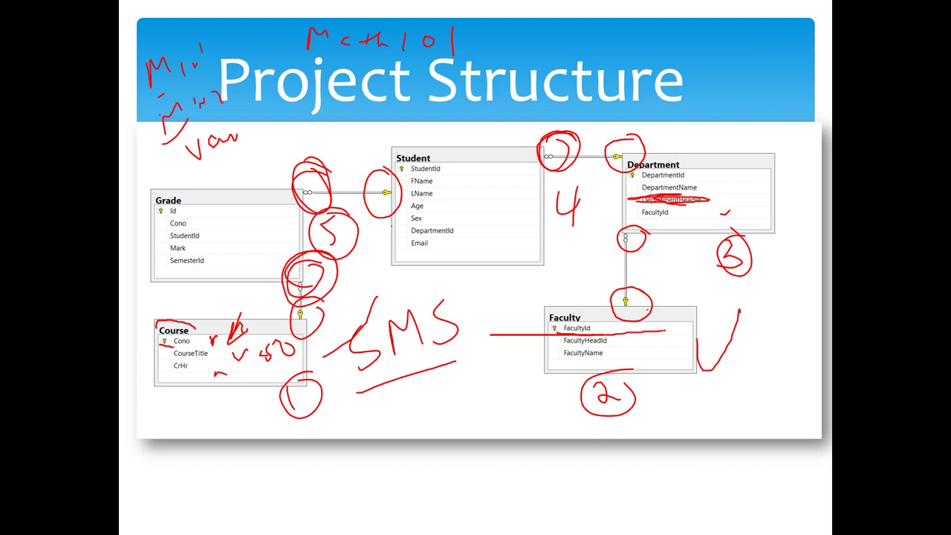
pyautogui.moveTo(640, 208)
pyautogui.mouseDown()
pyautogui.moveTo(710, 222)
pyautogui.moveTo(631, 211)
pyautogui.mouseUp()
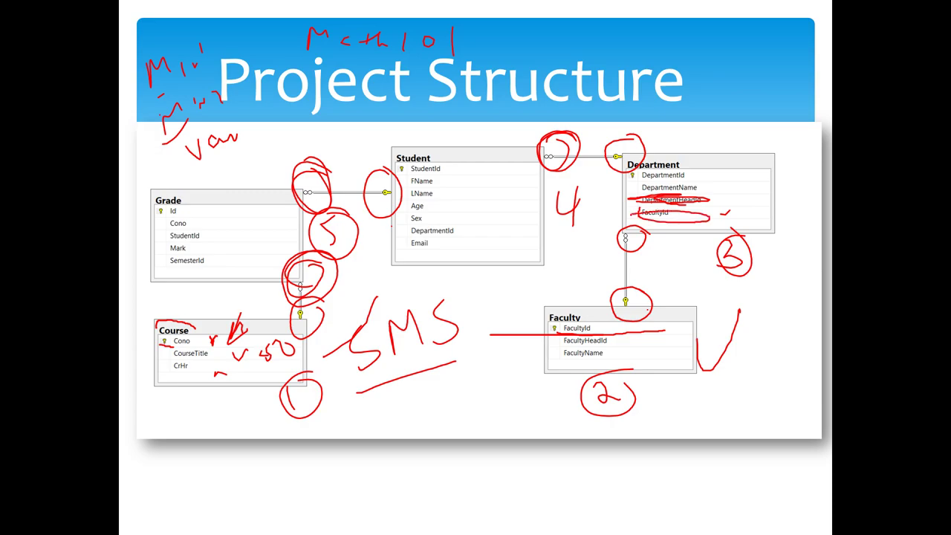